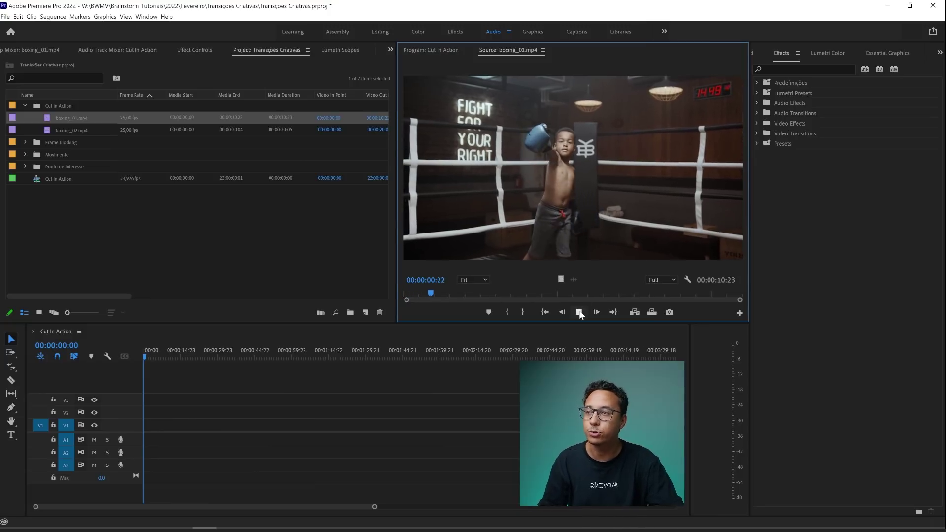
Preview boxing_02.mp4 in the Source monitor and add a marker at the punch, at 00:00:11:21
double_click(72, 130)
click(579, 312)
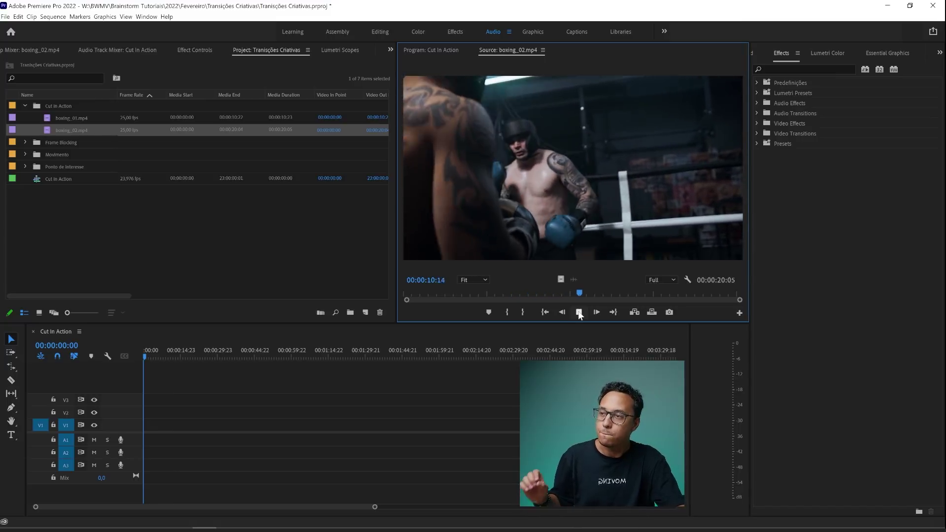
click(579, 312)
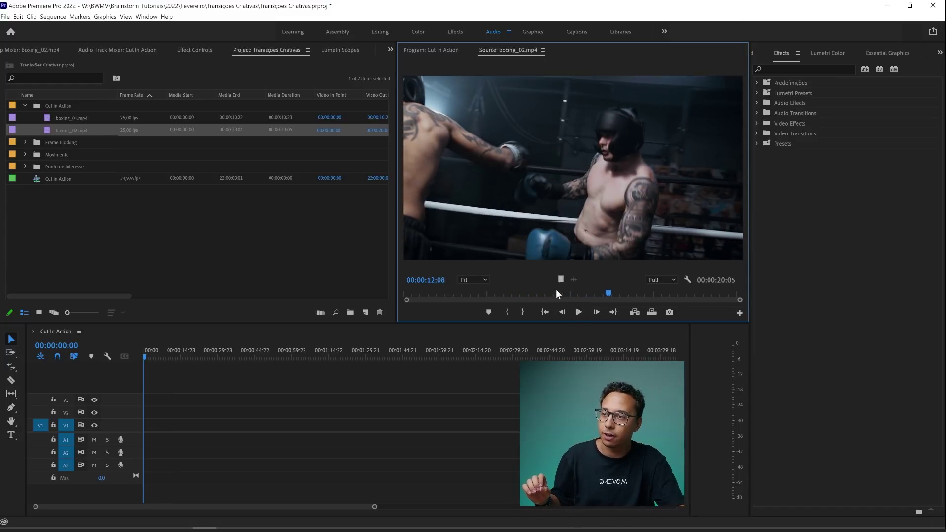
drag(604, 293, 597, 295)
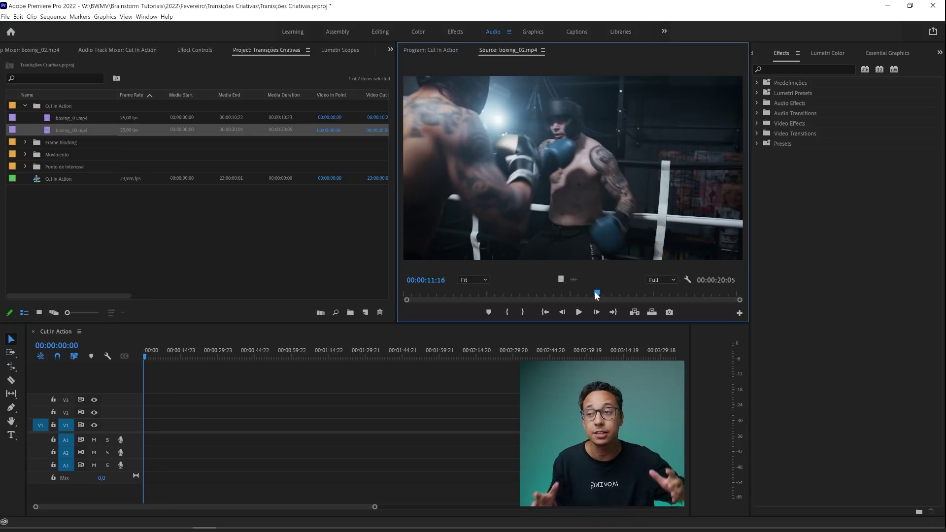
drag(594, 292, 601, 292)
key(m)
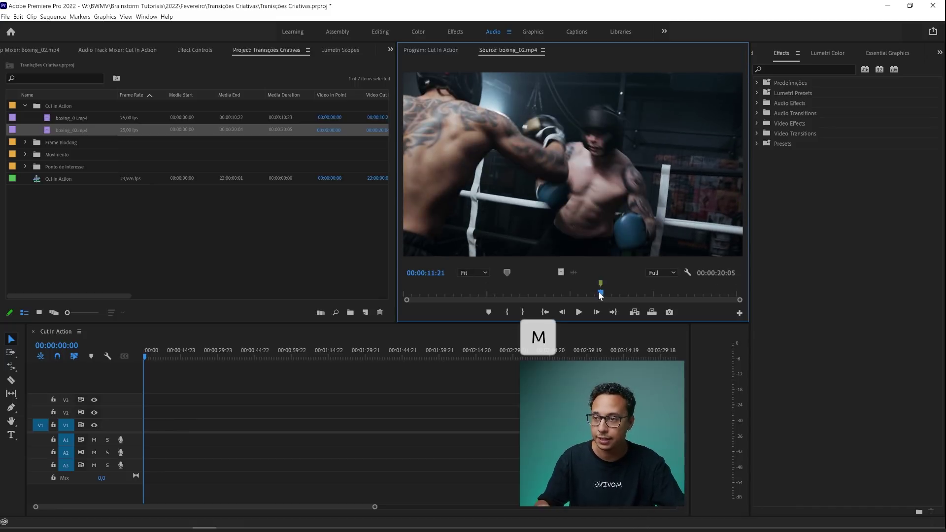
Place boxing_01.mp4 at the start of track V1 in the Cut In Action sequence
click(55, 119)
drag(48, 118, 145, 428)
click(553, 288)
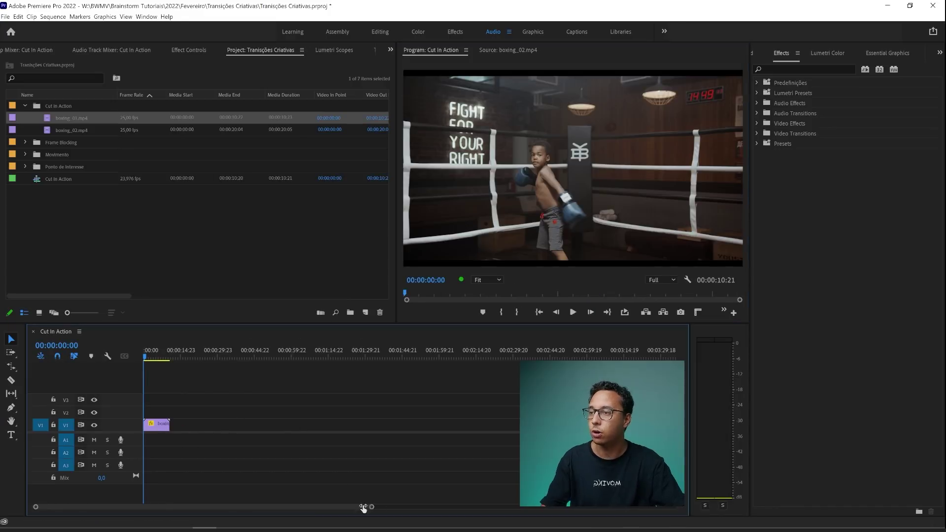
Split boxing_01.mp4 at 00:00:00:13 in the middle of the boy's punch and delete the part after the cut
scroll(206, 398, up, 3)
key(space)
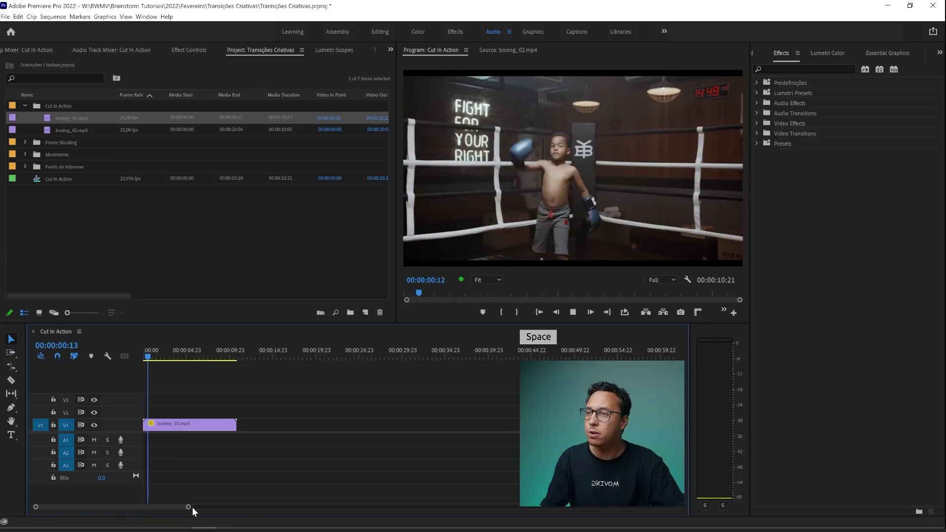
drag(188, 507, 103, 506)
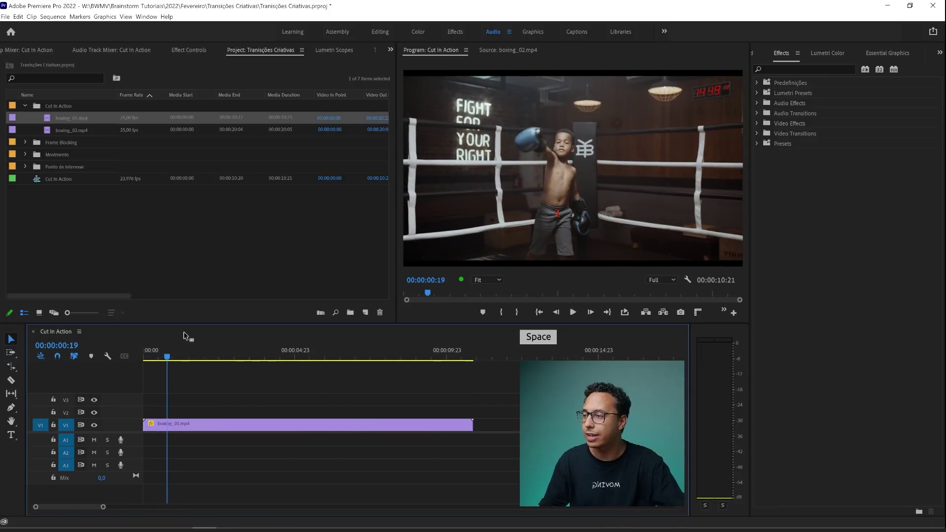
click(163, 353)
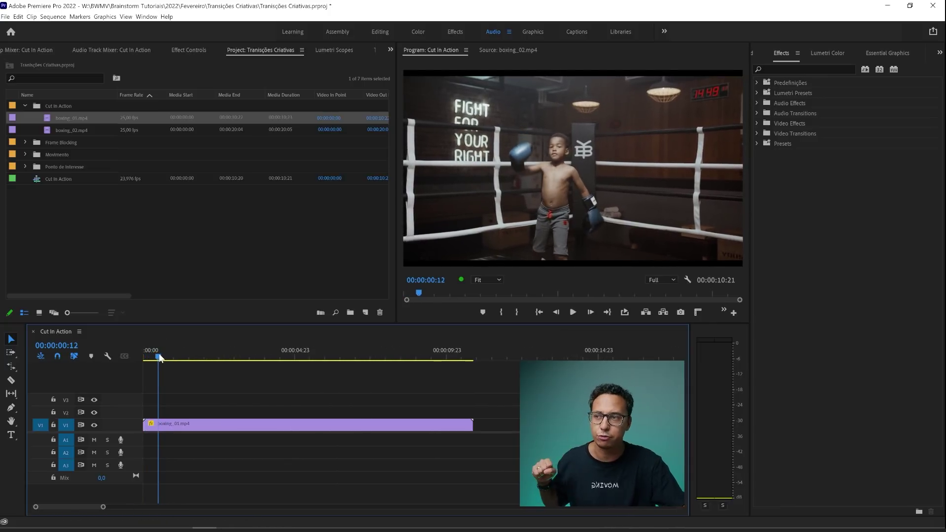
click(157, 353)
click(163, 353)
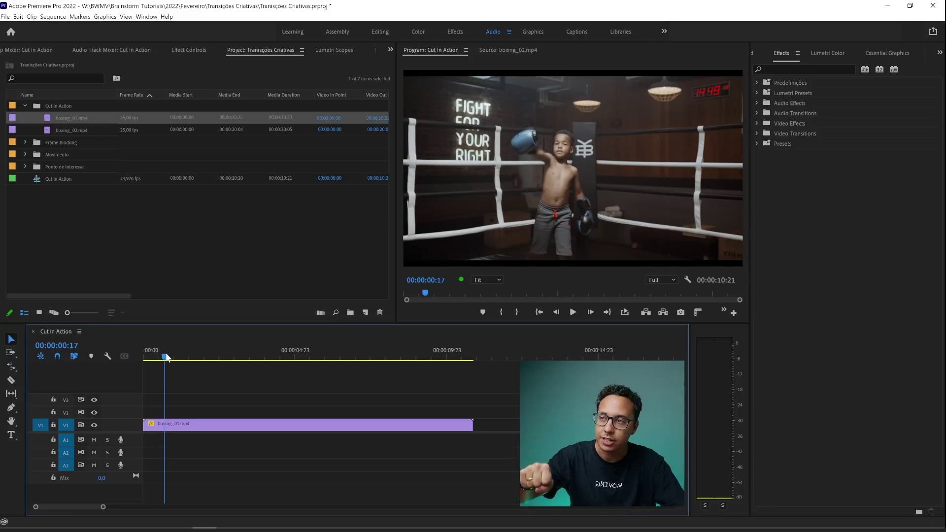
key(c)
click(162, 426)
key(v)
click(203, 427)
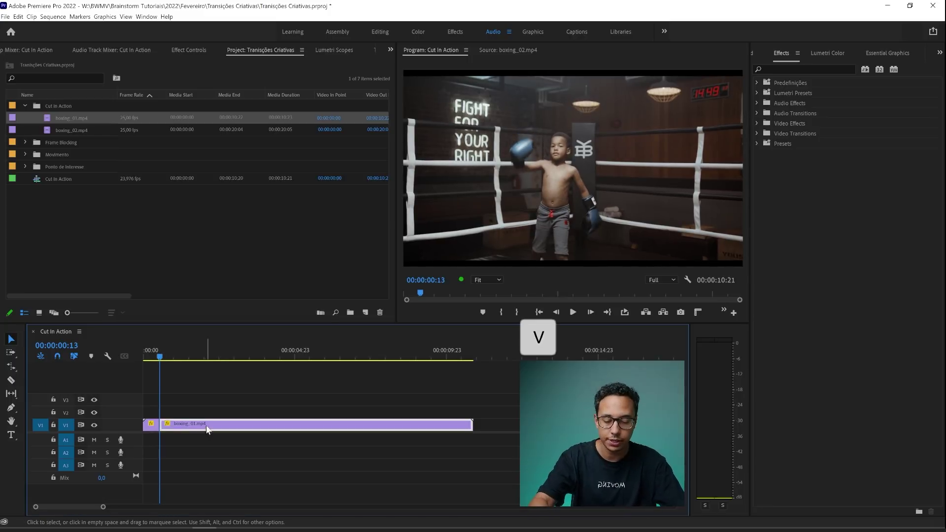
key(shift+Delete)
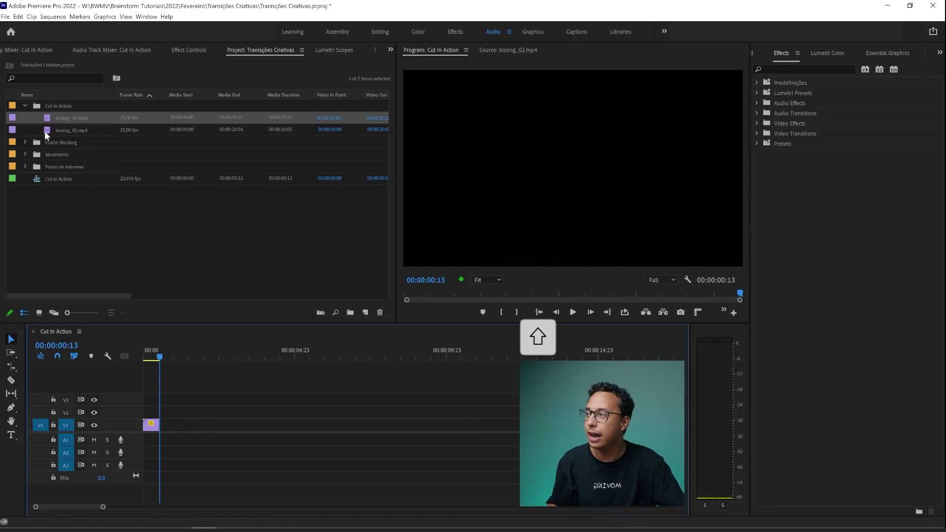
Place boxing_02.mp4 directly after boxing_01.mp4 on V1 and move the playhead to the punch frame at 00:00:12:11
drag(45, 131, 163, 429)
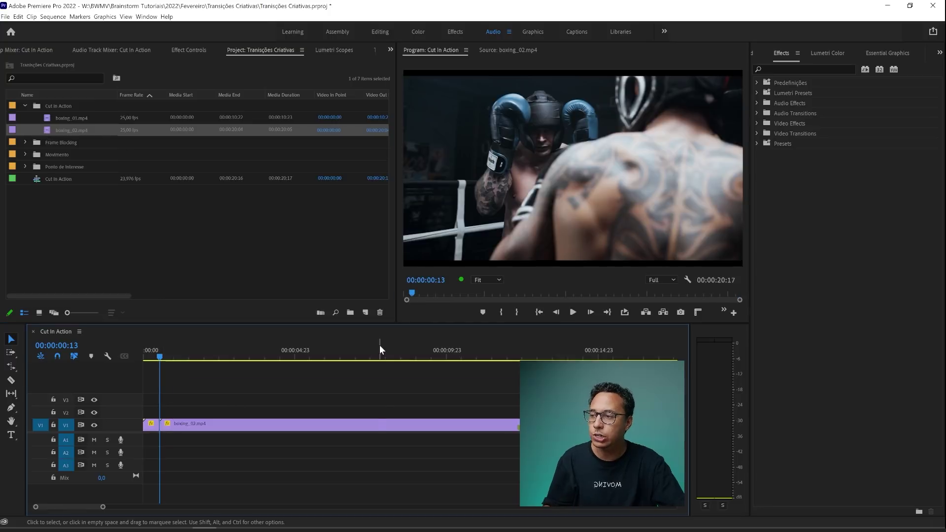
drag(380, 347, 518, 356)
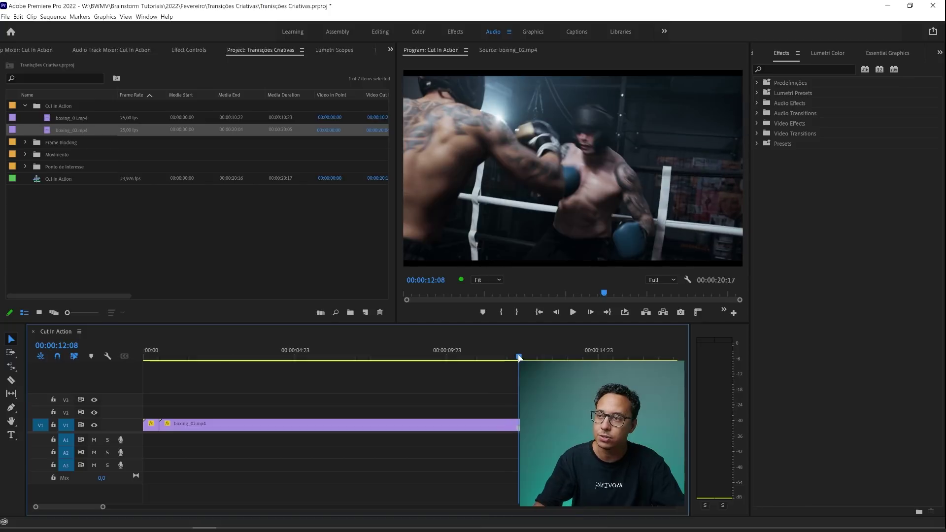
key(Right)
key(Right)
key(Right)
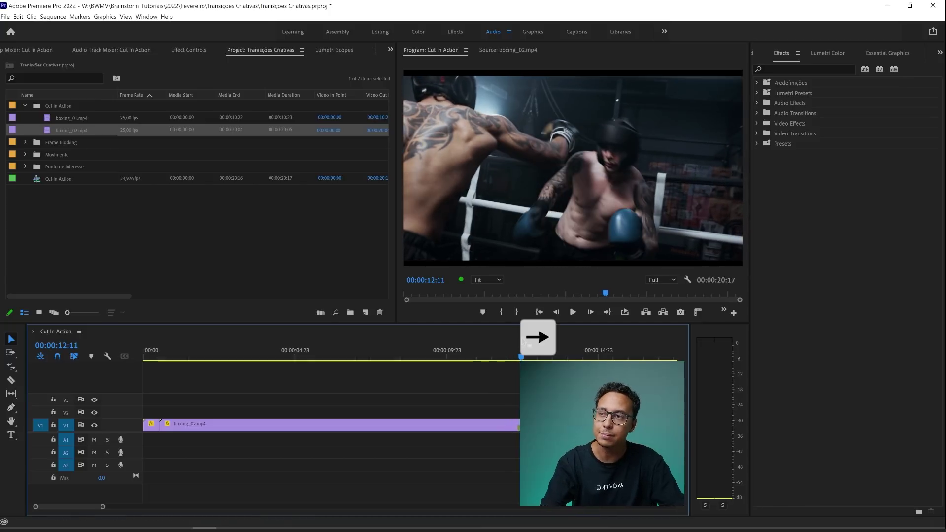
key(Left)
key(Right)
key(Left)
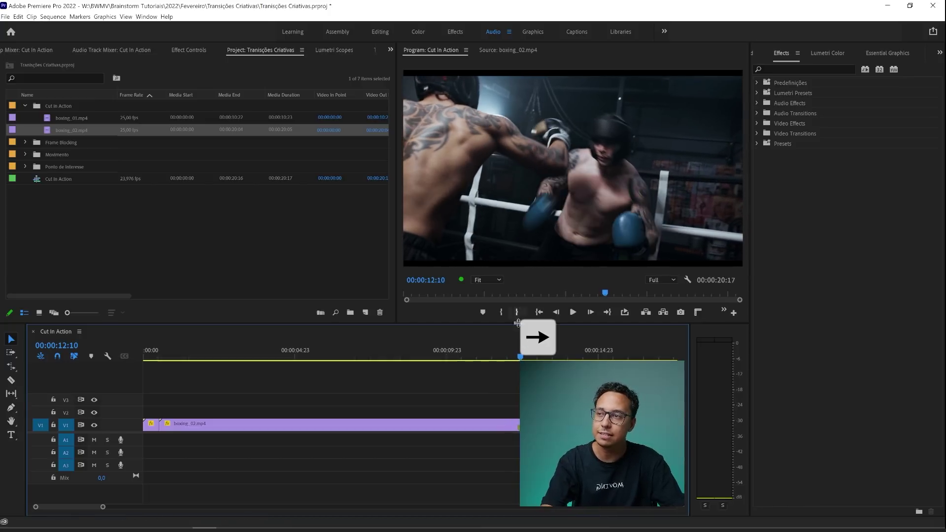
key(Left)
key(Right)
key(Right)
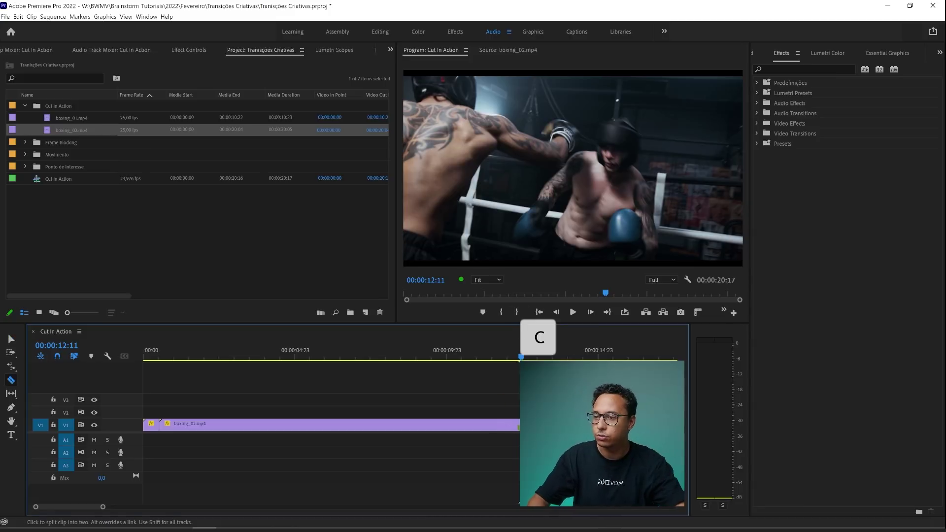
Split boxing_02.mp4 at 00:00:12:11, remove the part before the cut, and join the remainder to boxing_01.mp4
key(v)
click(477, 429)
key(shift+Delete)
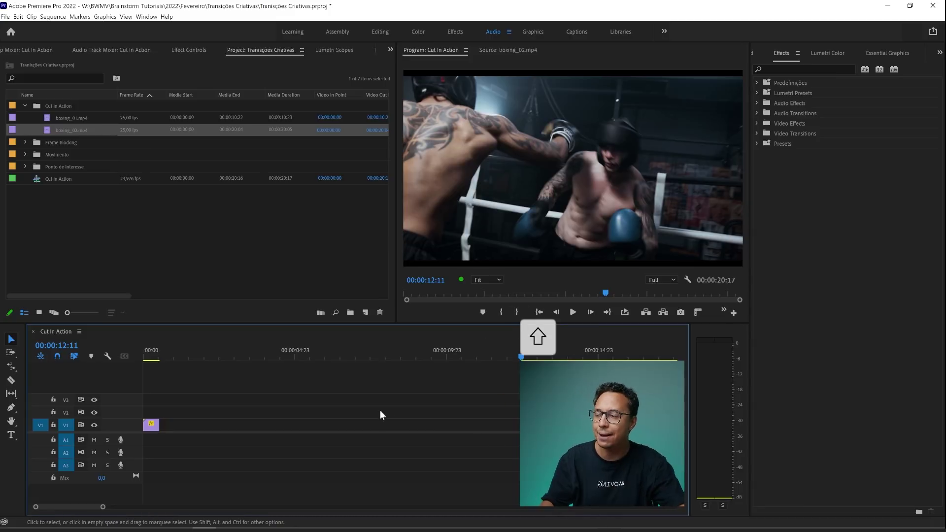
click(310, 452)
key(ctrl+z)
drag(420, 424, 179, 425)
Play the Cut In Action sequence to review the cut between the two punches
key(minus)
key(space)
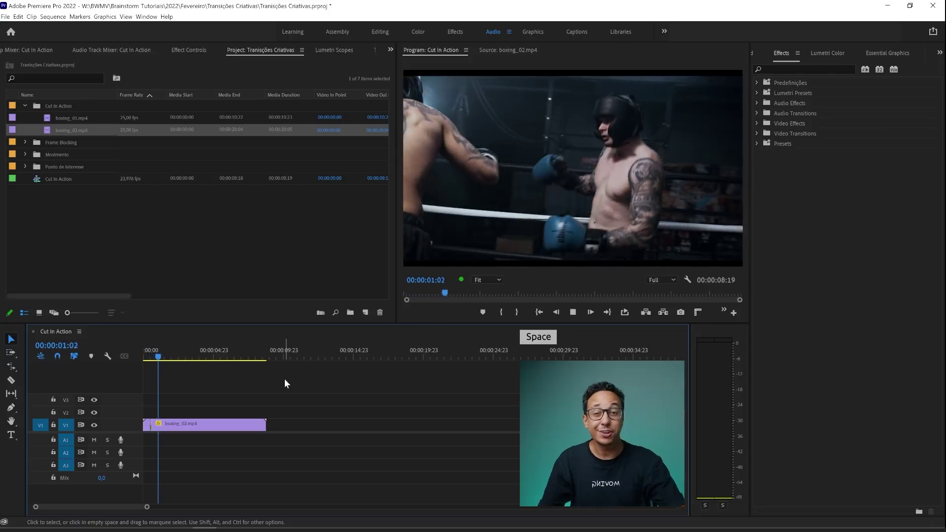
click(142, 355)
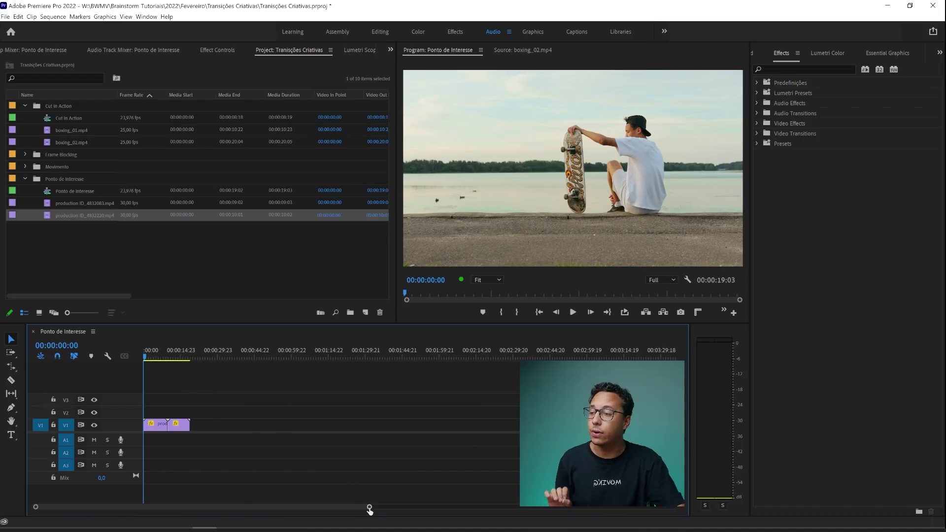
Play through both skateboard clips in the Ponto de Interesse sequence
drag(370, 507, 163, 507)
key(space)
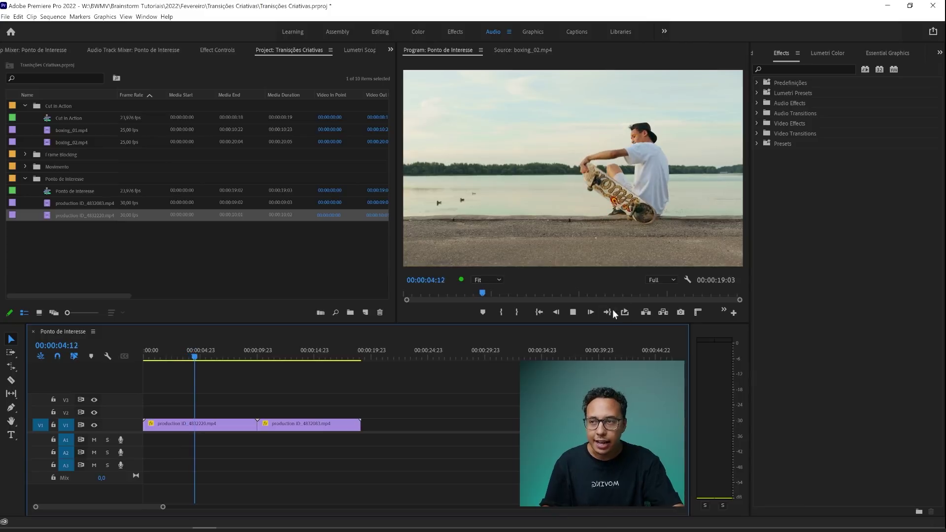
click(309, 355)
drag(309, 355, 295, 352)
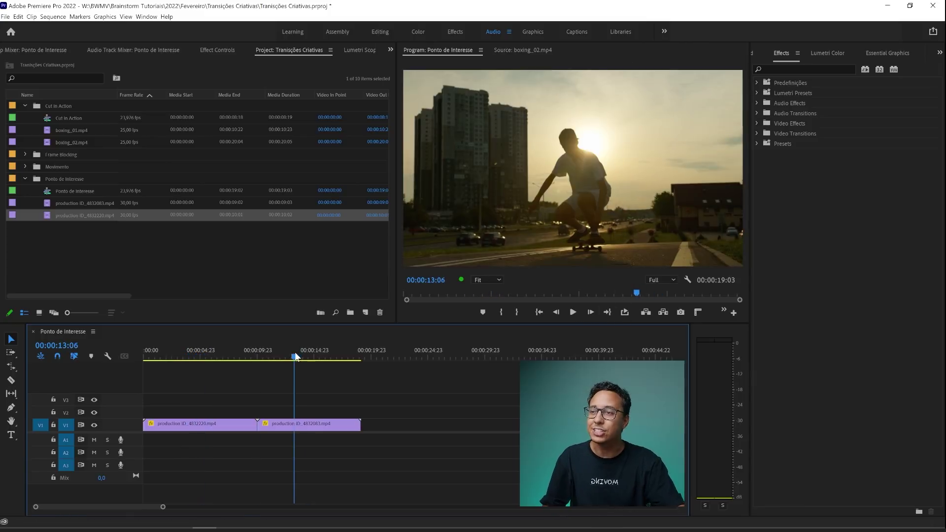
key(space)
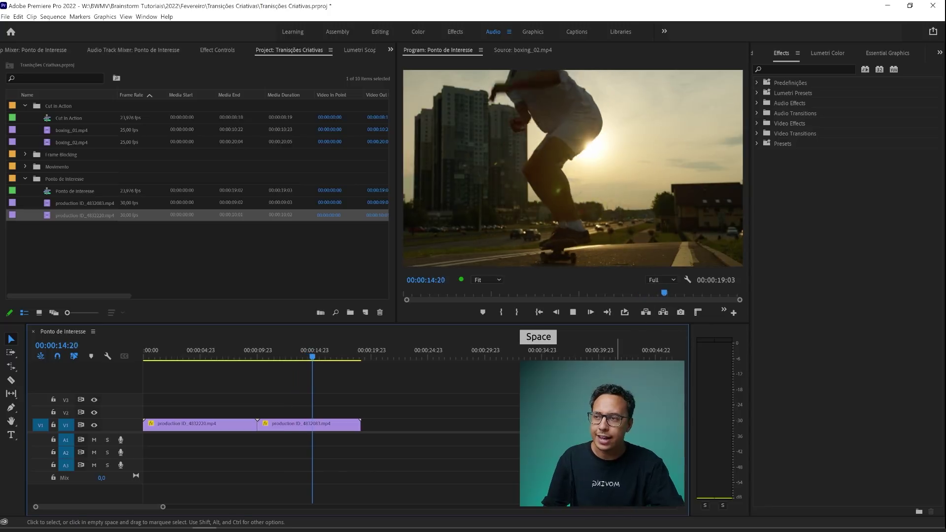
key(space)
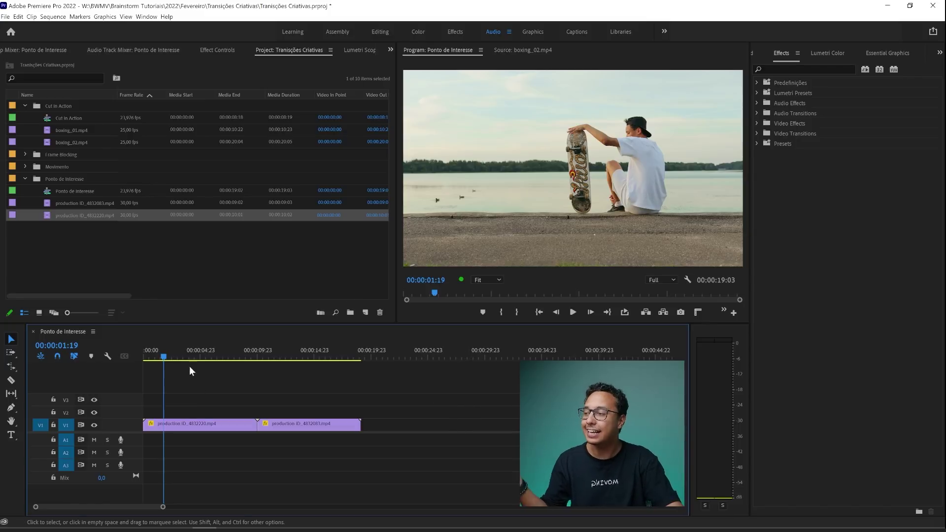
Compare the skateboarder's position in the frame before and after the cut between the two clips
click(179, 357)
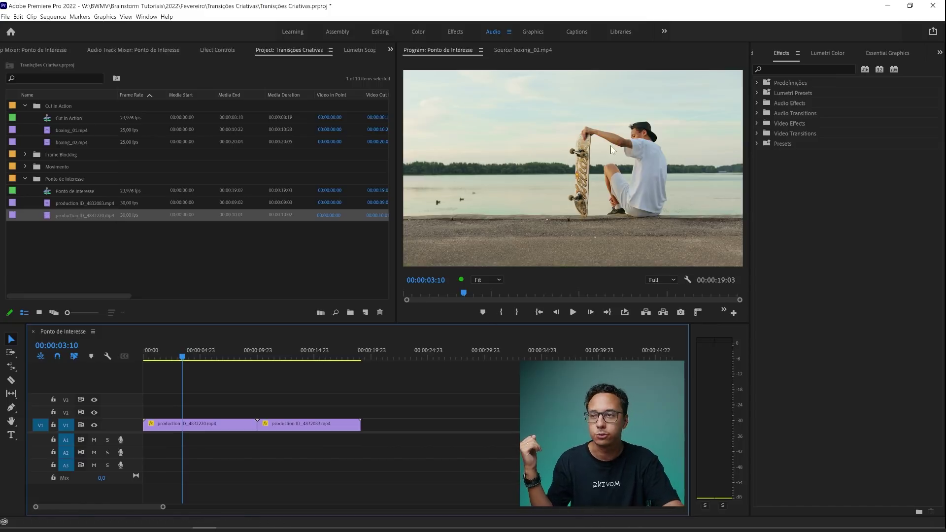
click(273, 353)
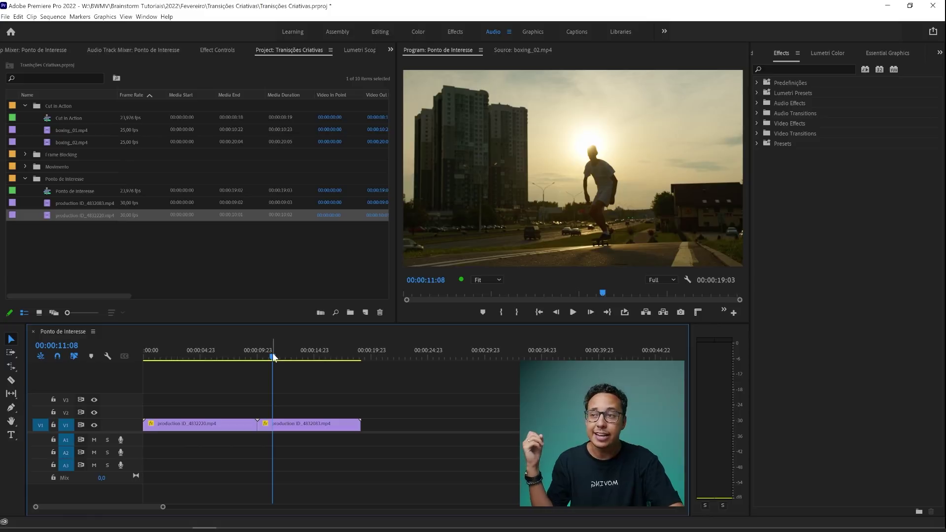
drag(282, 351, 285, 350)
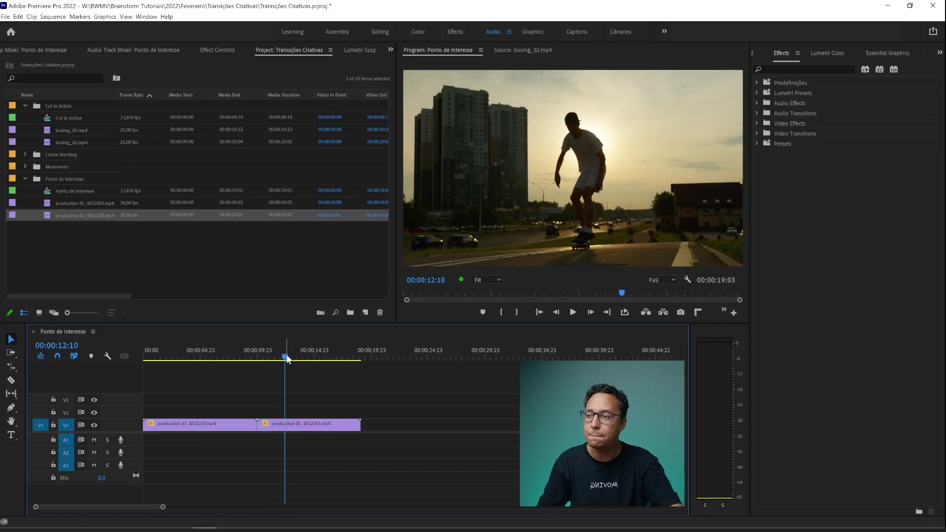
mouse_move(285, 353)
mouse_down()
mouse_move(312, 361)
mouse_move(299, 365)
mouse_up()
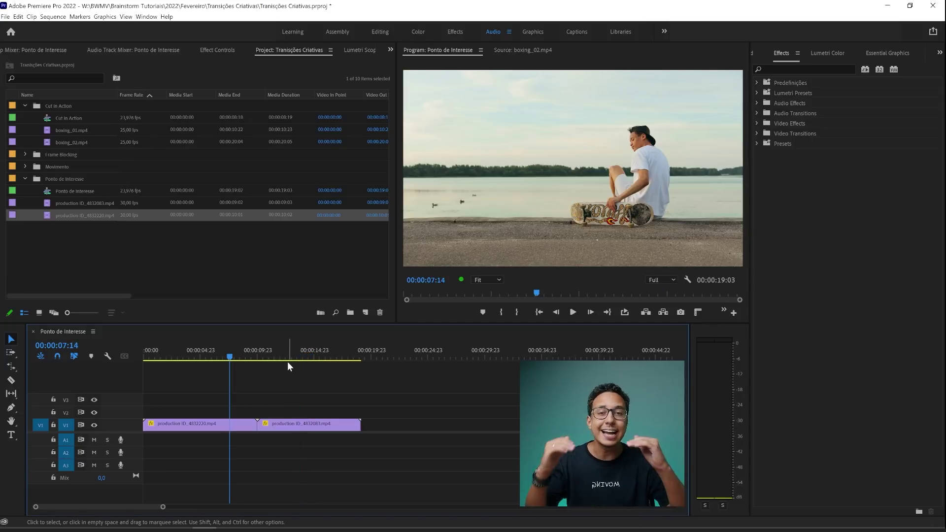
key(space)
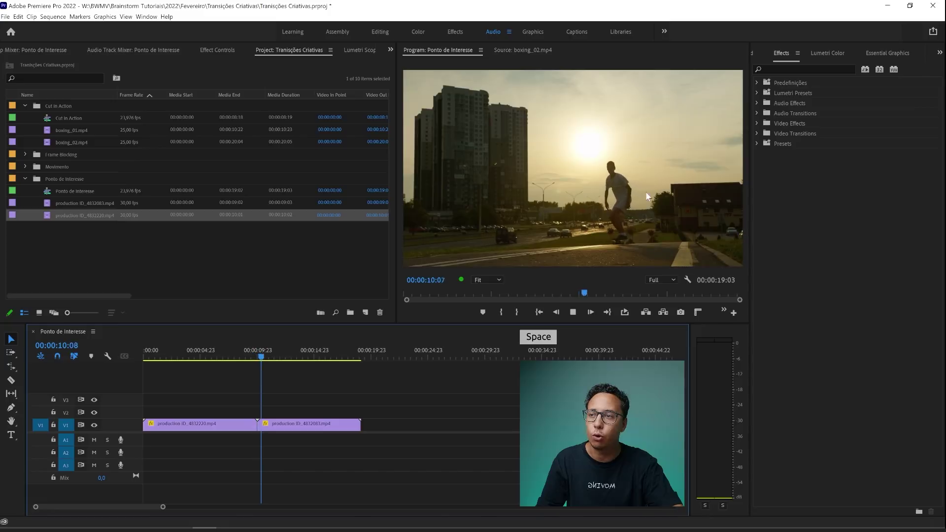
key(space)
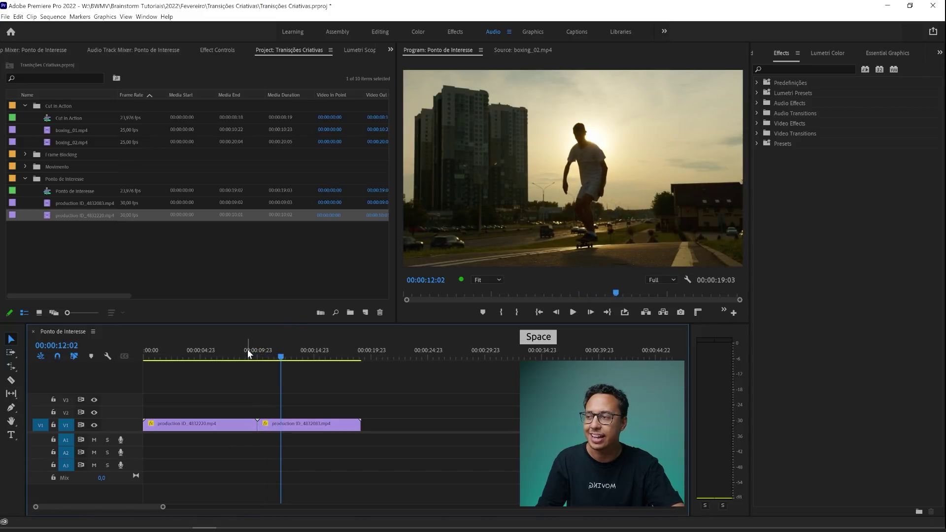
key(space)
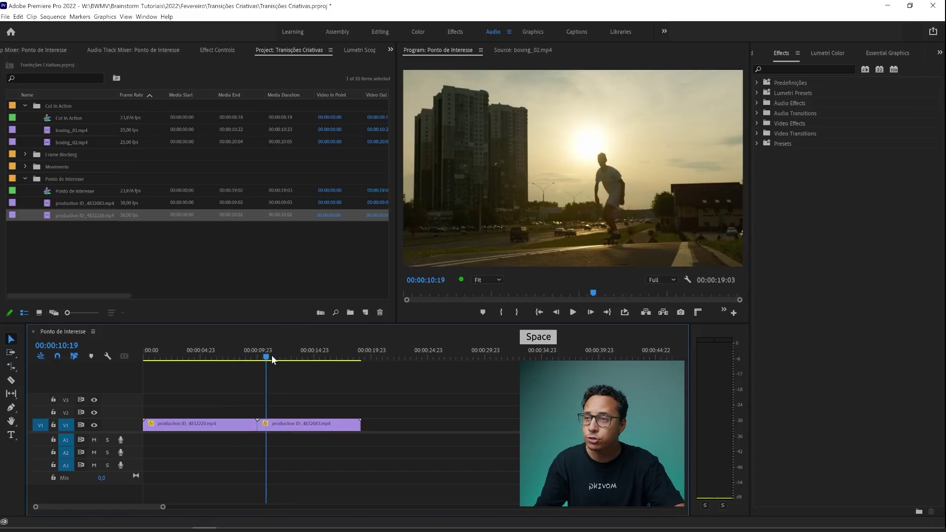
Split the second skateboard clip at 00:00:13:10, delete its opening part, and move the remainder against the first clip
drag(294, 356, 300, 357)
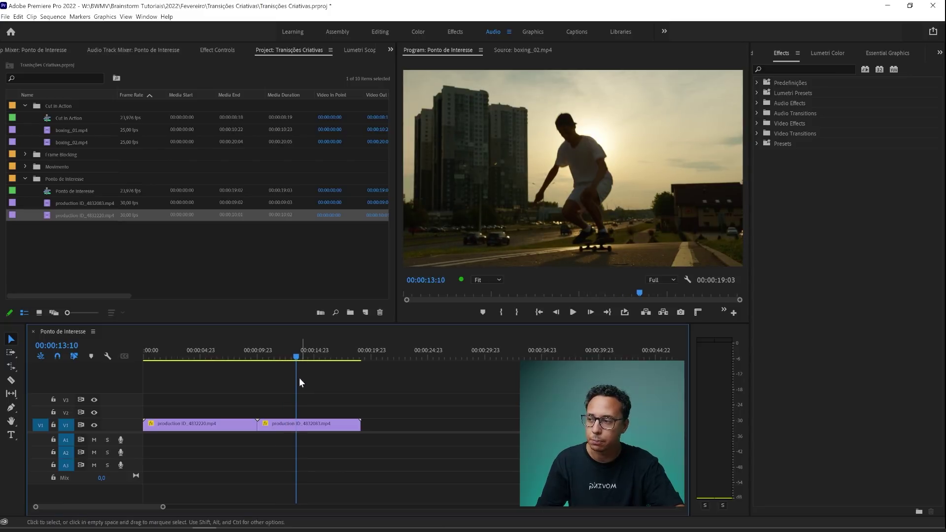
key(c)
click(298, 426)
key(v)
click(284, 428)
key(Delete)
drag(302, 425, 297, 423)
Move the second skateboard clip up to V2, starting at 00:00:09:06 so it overlaps the end of the first clip
click(250, 350)
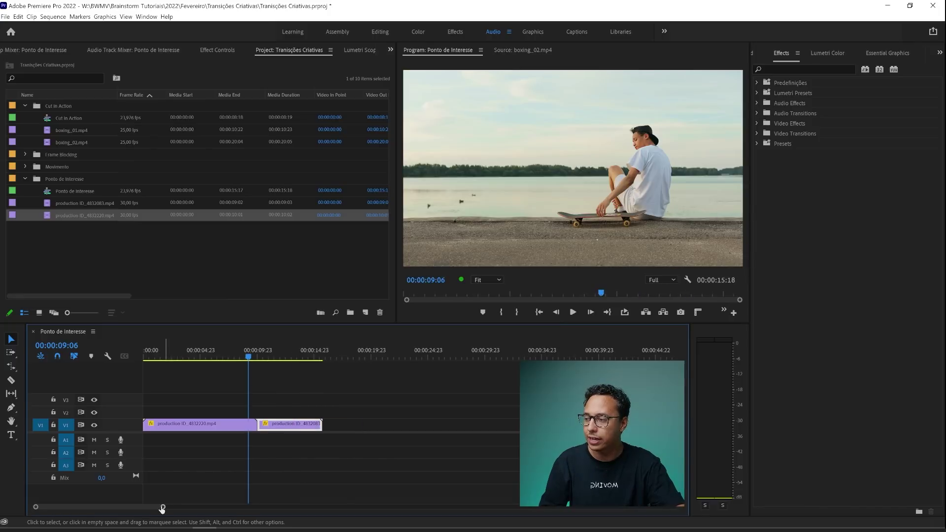
drag(163, 507, 111, 506)
drag(435, 429, 415, 412)
Set the V2 clip's opacity to 40% and return the playhead to that clip's start at 00:00:09:06
click(226, 48)
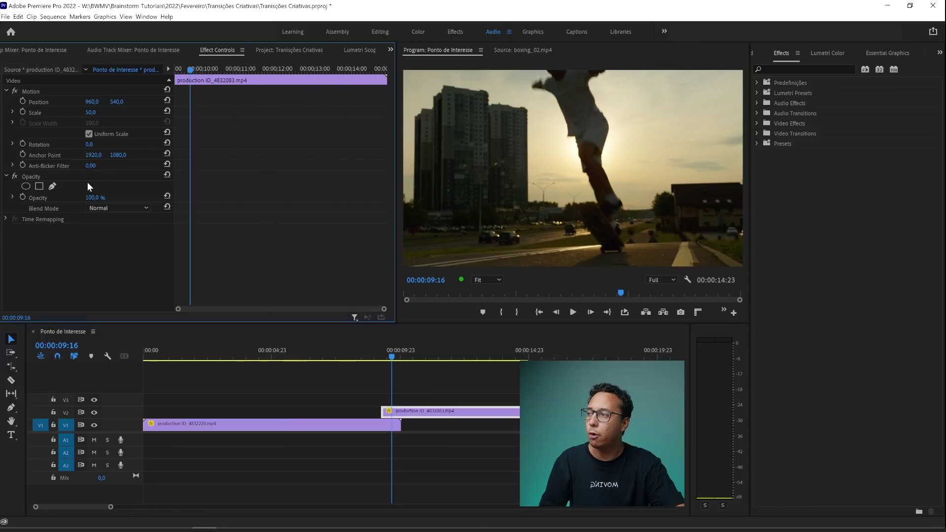
drag(91, 200, 69, 200)
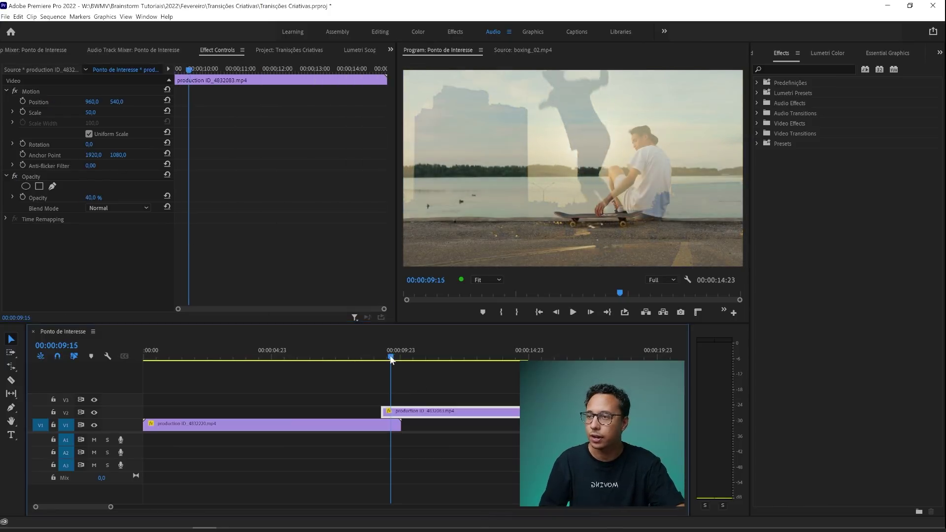
key(shift+Left)
key(shift+Left)
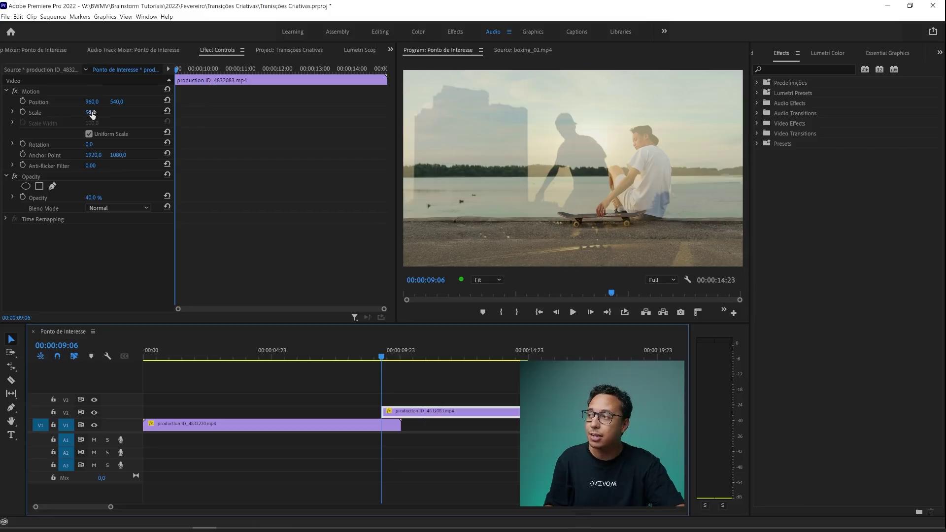
Align the skateboarders by setting the V2 clip to scale 65, horizontal position 1185, and the V1 clip to scale 59, horizontal position 805
drag(91, 114, 203, 101)
drag(91, 112, 21, 104)
click(360, 429)
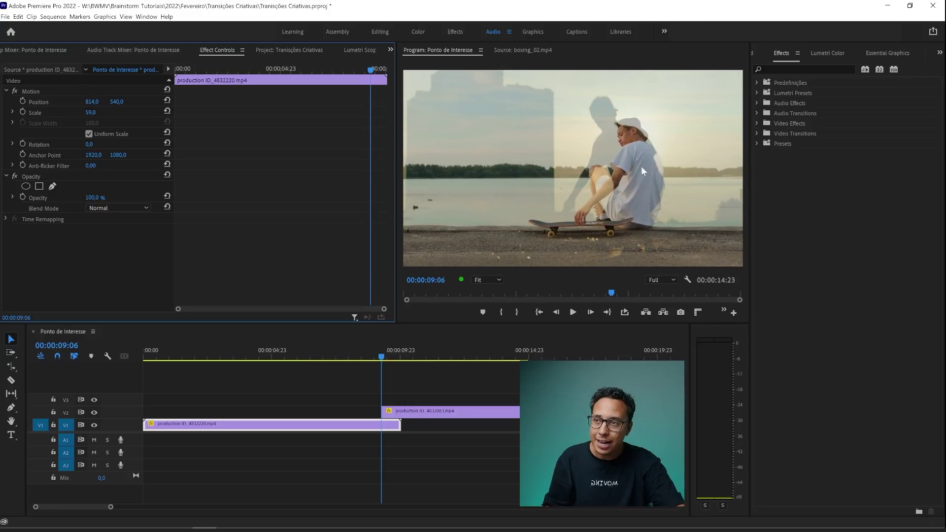
drag(91, 101, 88, 101)
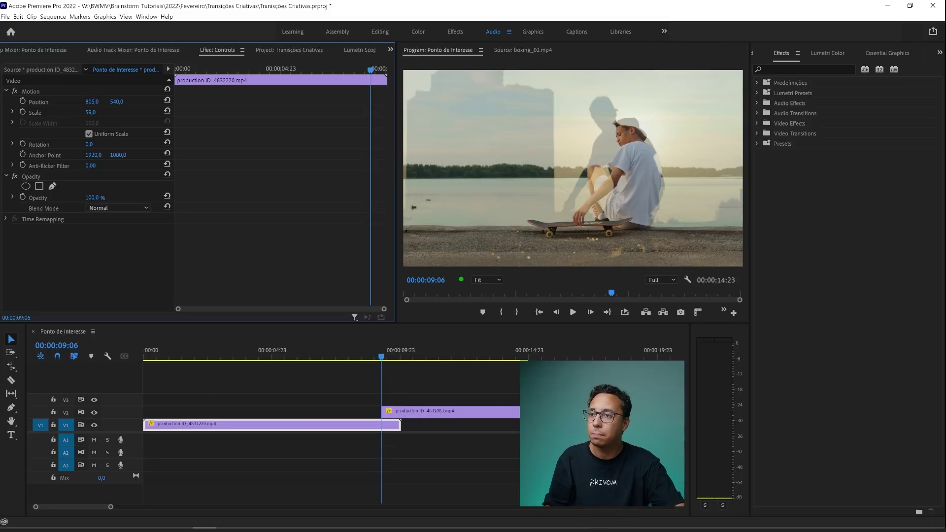
Restore the V2 clip's opacity to 100%, move it to V1 directly after the first clip, and play back the cut
click(424, 414)
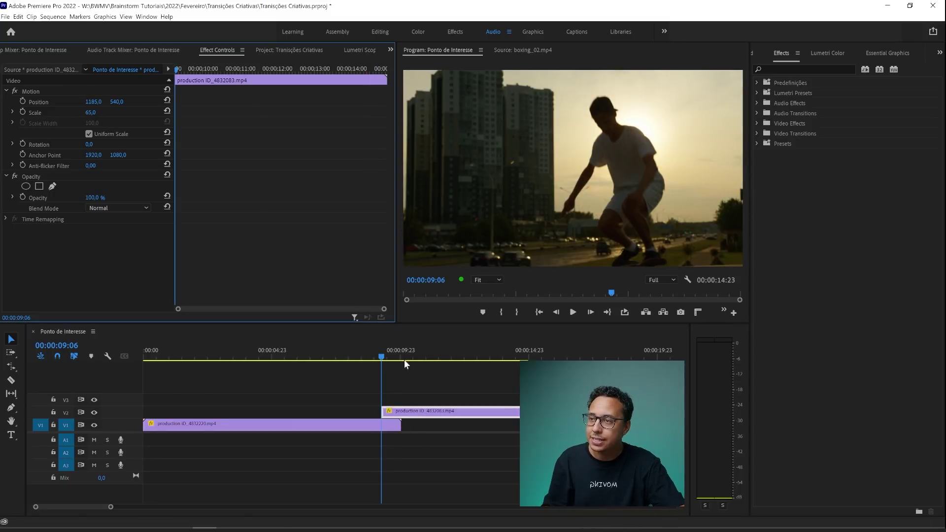
drag(422, 417, 442, 430)
click(335, 350)
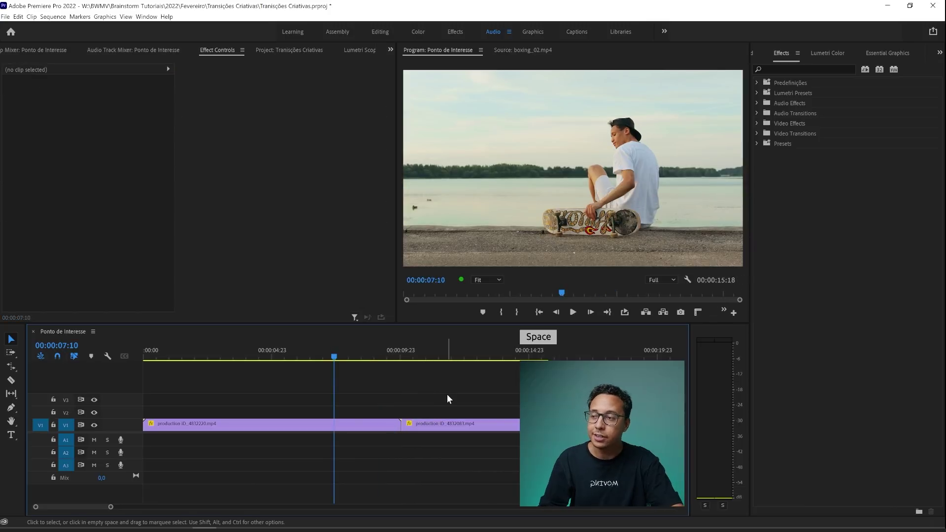
key(space)
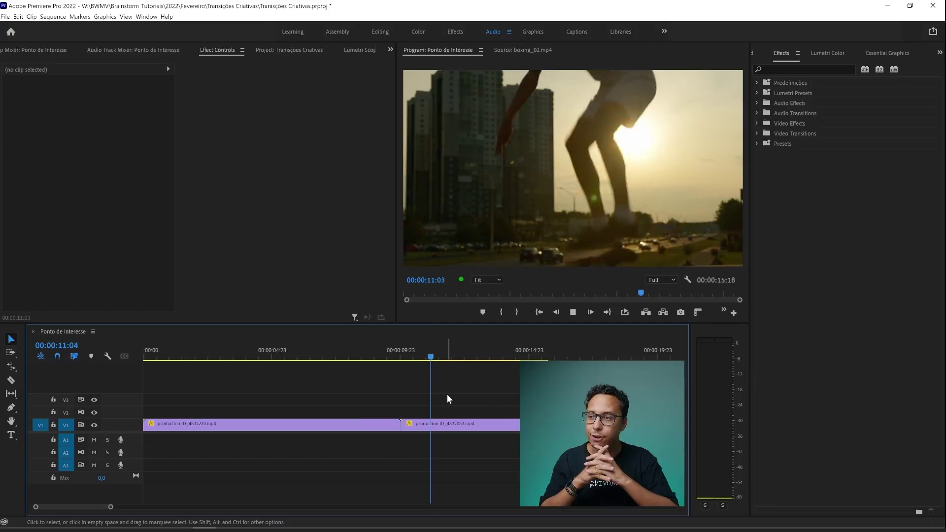
key(space)
click(389, 354)
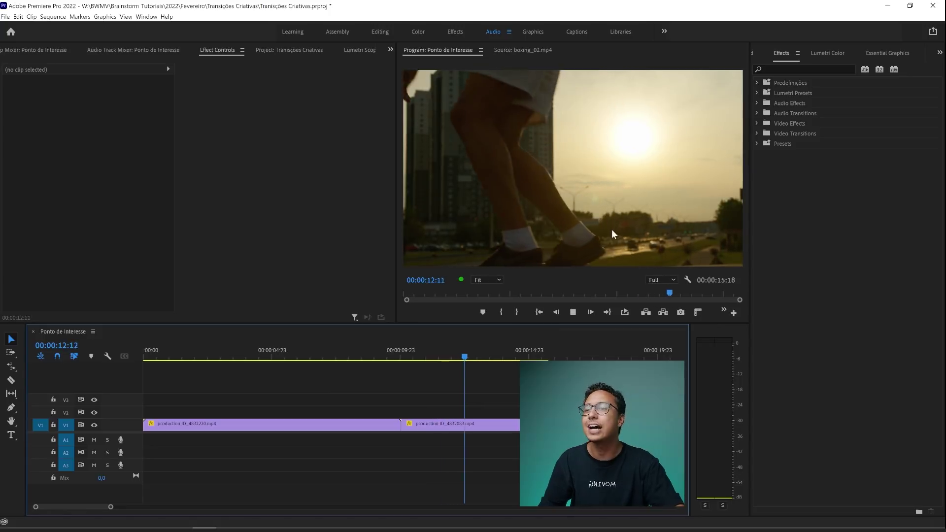
key(space)
Reset the second skateboard clip's position to 960, 540 and reduce its scale so the image just fills the frame
click(441, 352)
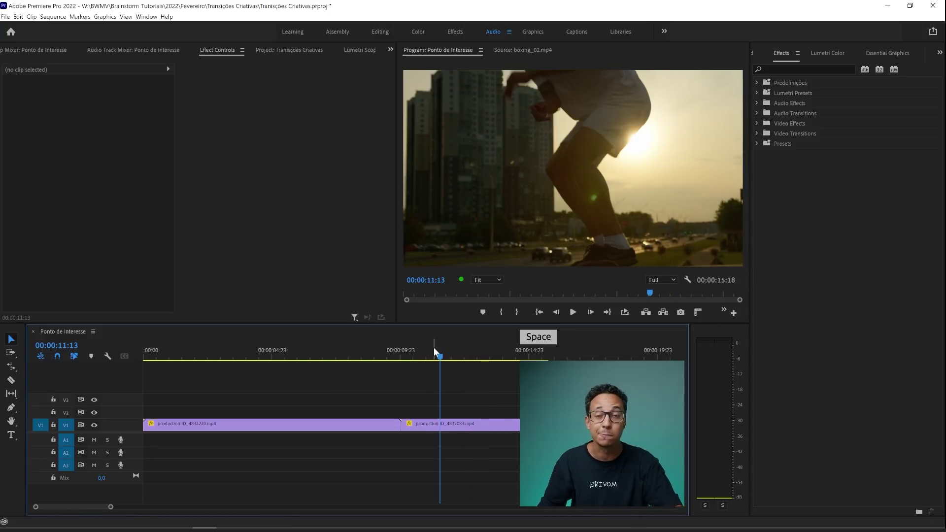
click(443, 426)
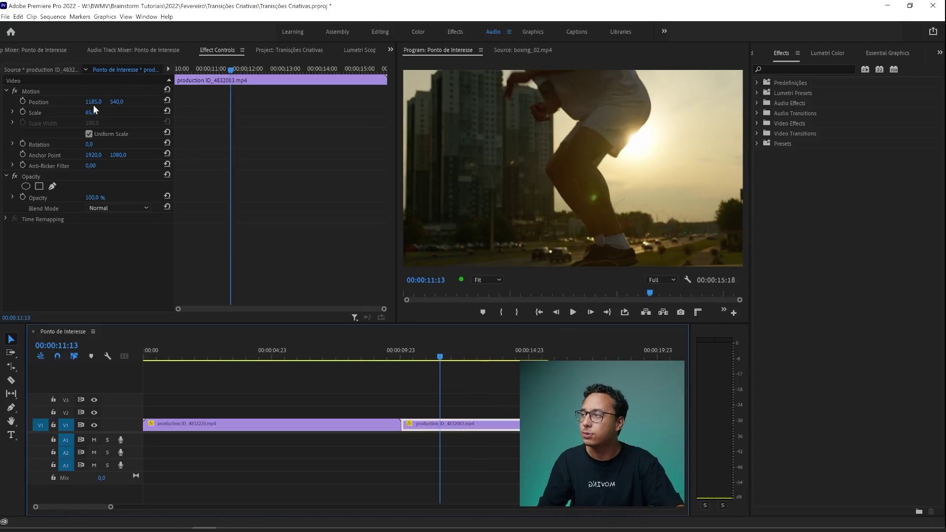
drag(90, 112, 82, 112)
click(167, 101)
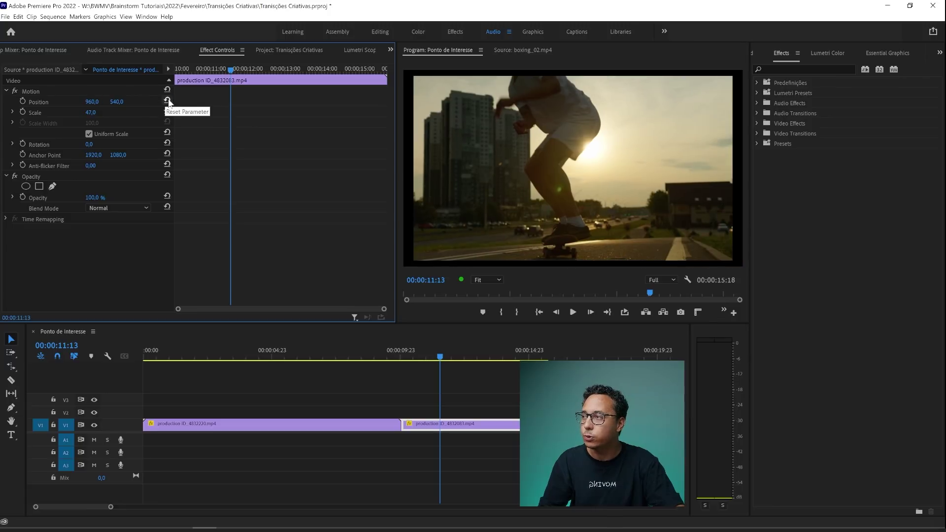
click(168, 112)
Set the first skateboard clip to scale 74 and horizontal position 504, judged at 00:00:09:14, and play back the cut
mouse_move(404, 348)
mouse_down()
mouse_move(413, 349)
mouse_move(392, 352)
mouse_up()
click(385, 422)
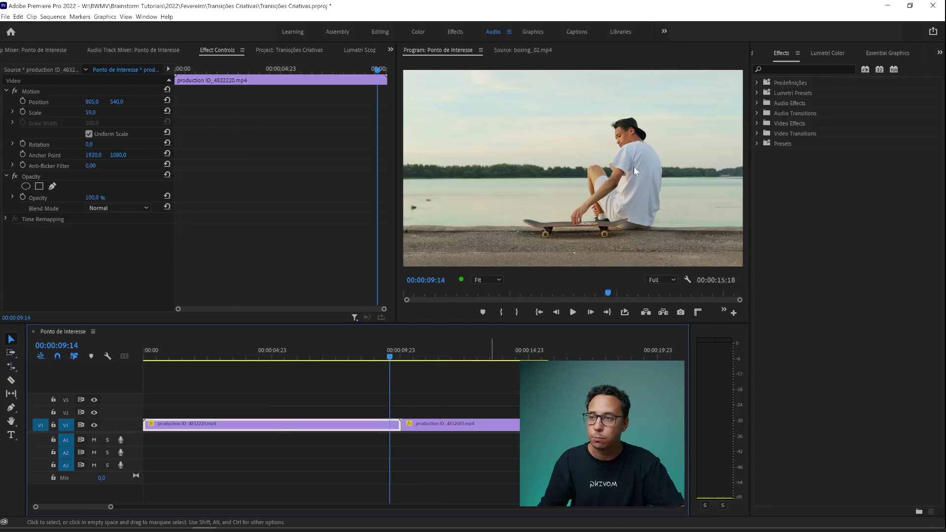
drag(104, 113, 69, 102)
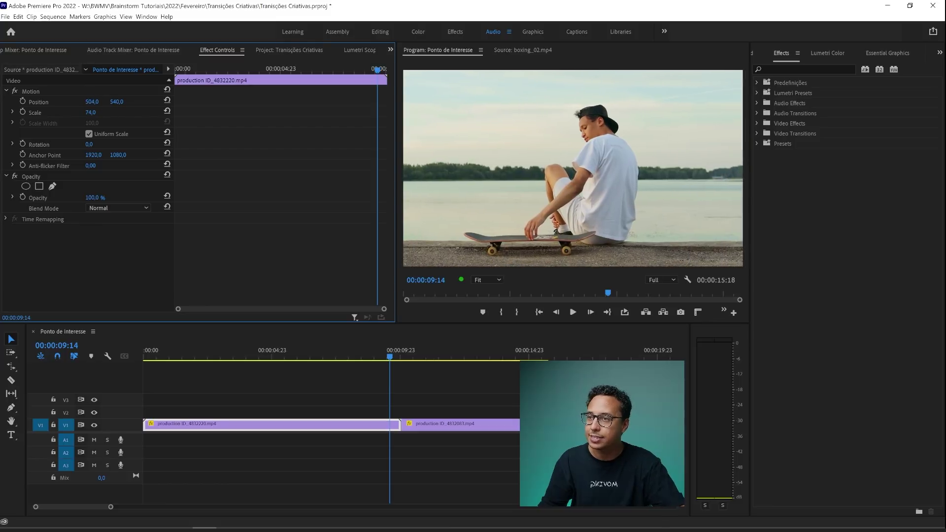
click(469, 404)
key(space)
key(space)
key(space)
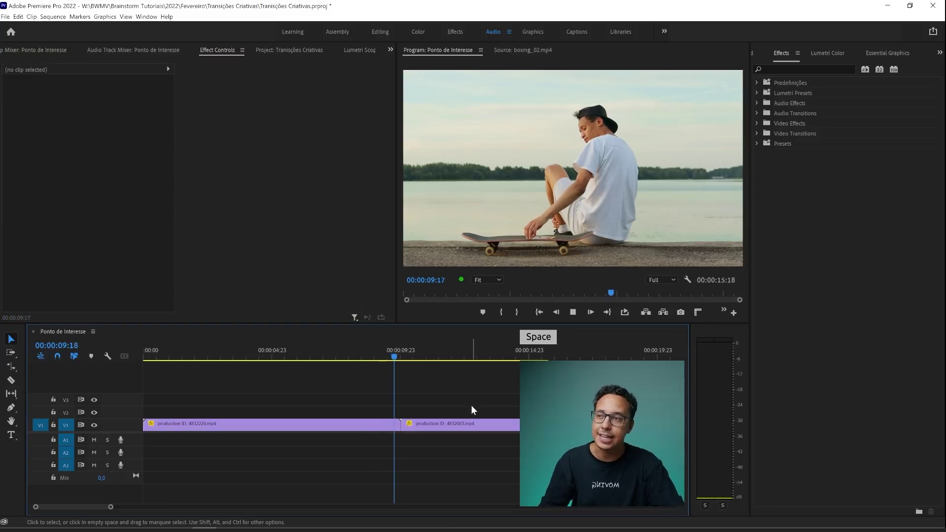
key(space)
key(space)
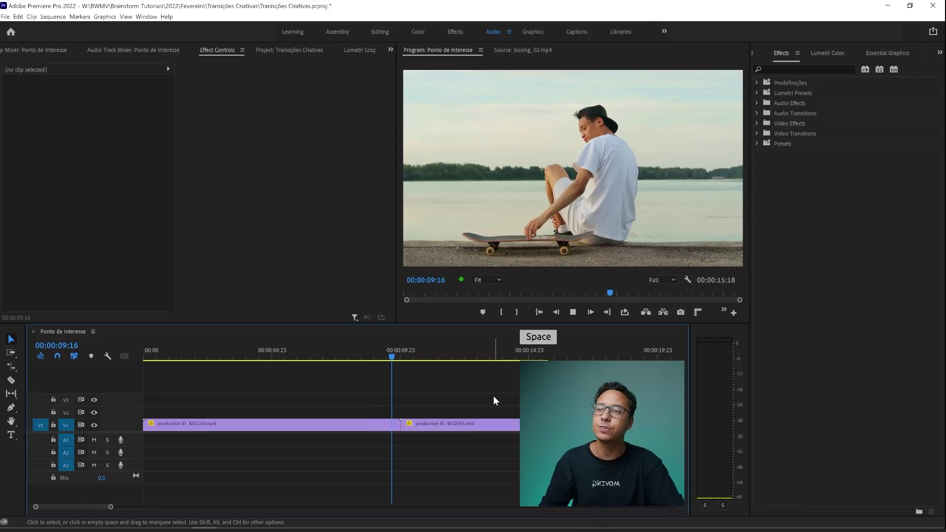
key(space)
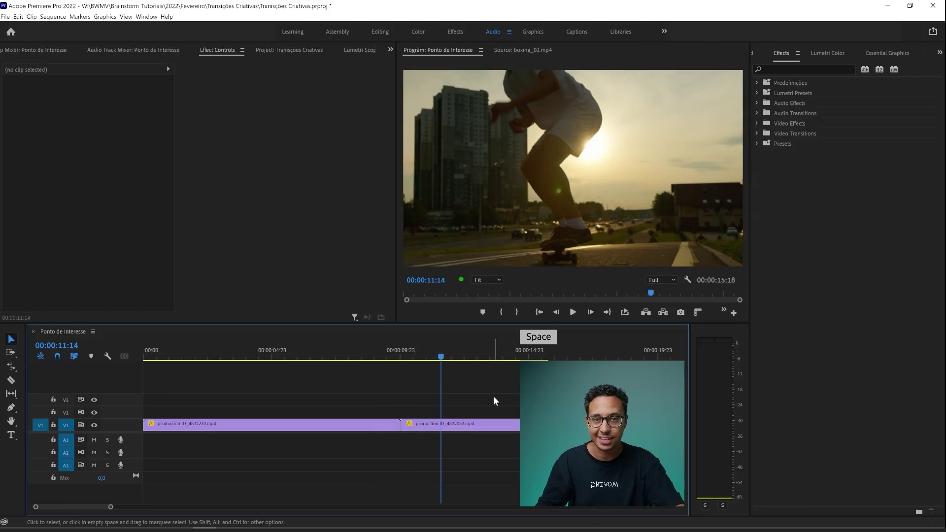
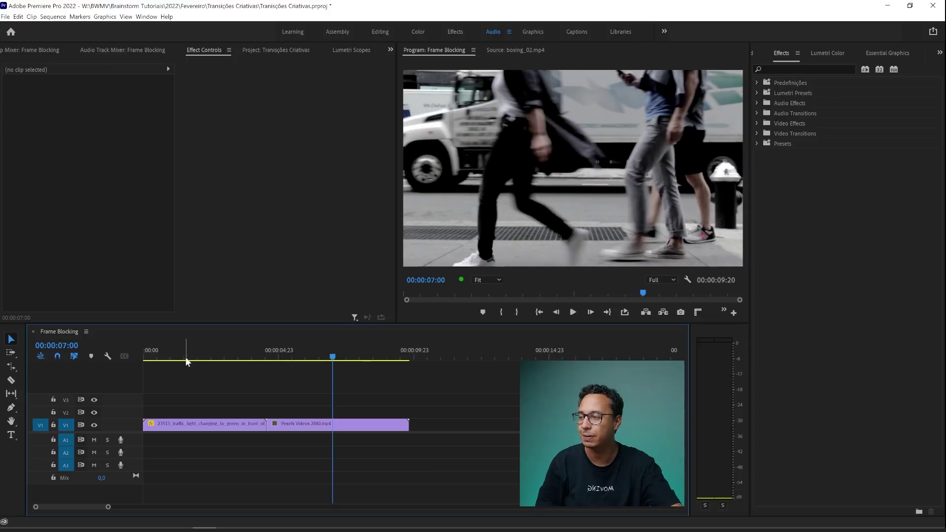
In the Frame Blocking sequence, trim the traffic-light clip's end to 00:00:02:16, after the light turns green
mouse_move(171, 350)
mouse_down()
mouse_move(201, 351)
mouse_move(139, 352)
mouse_move(195, 356)
mouse_move(177, 357)
mouse_up()
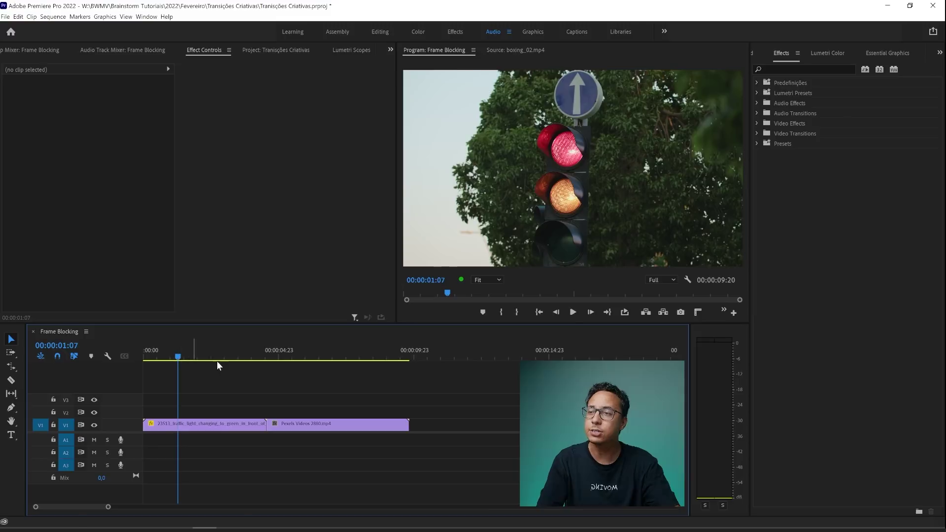
key(space)
key(space)
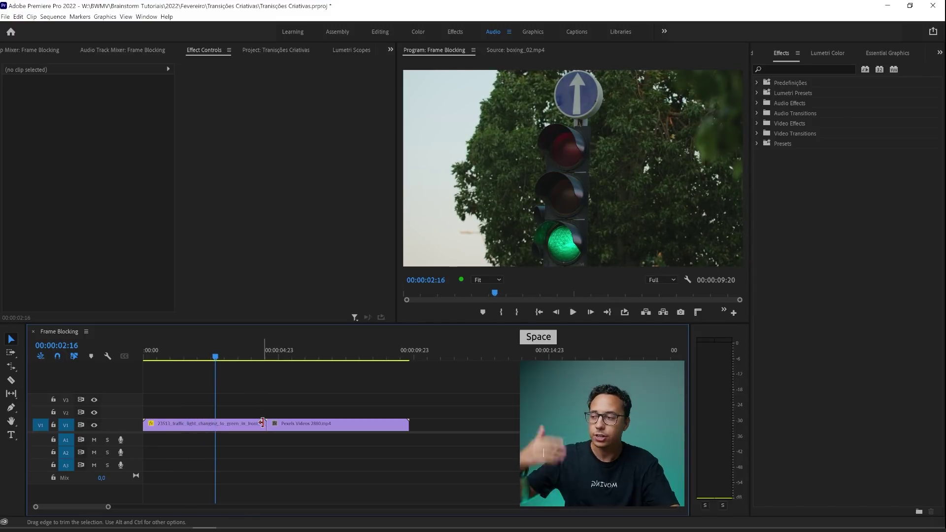
drag(262, 423, 214, 426)
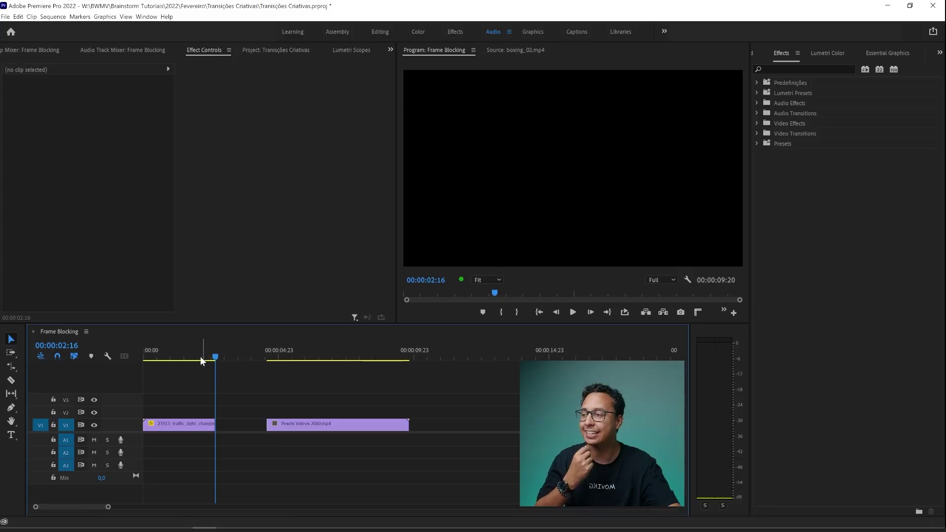
mouse_move(200, 356)
mouse_down()
mouse_move(189, 354)
mouse_move(207, 359)
mouse_up()
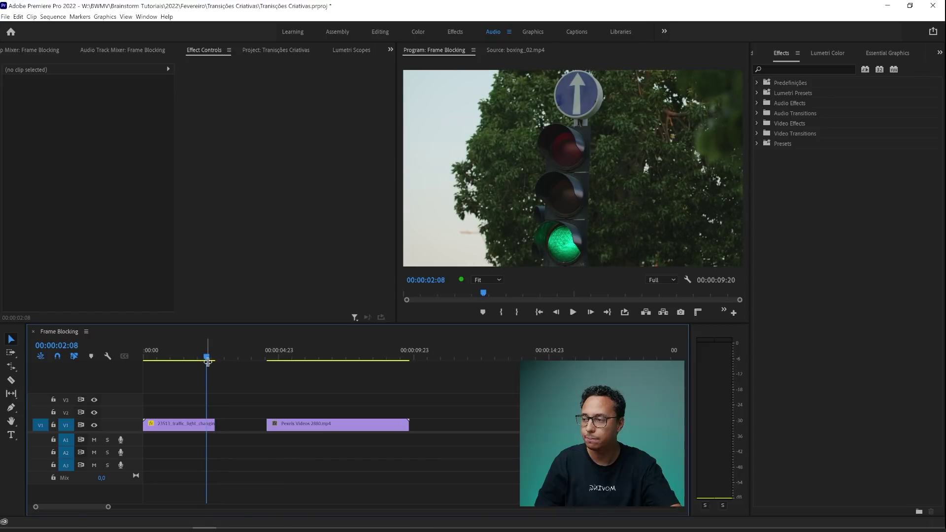
Trim the pedestrian clip's start at 00:00:05:01, place it on V2 at the traffic-light clip's end, and play back the cut
drag(275, 425, 279, 412)
drag(270, 354, 280, 355)
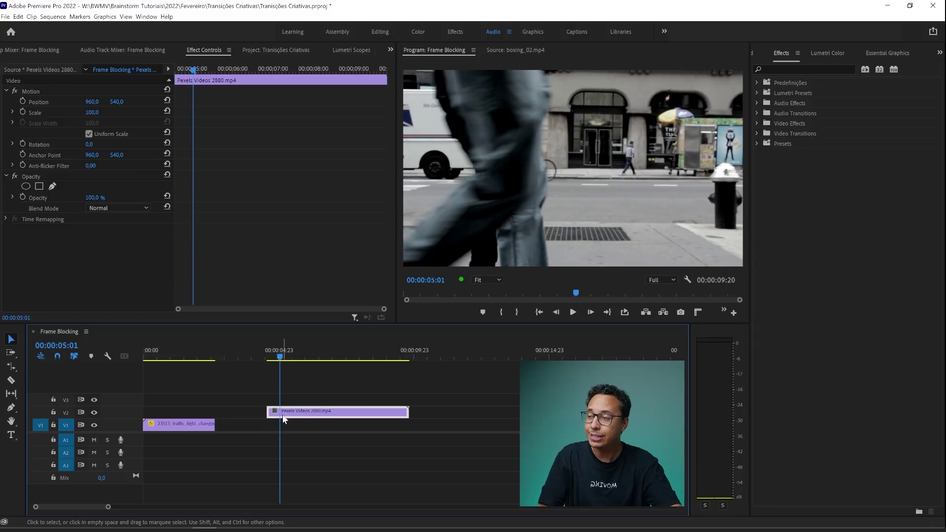
drag(267, 412, 228, 413)
click(192, 353)
key(space)
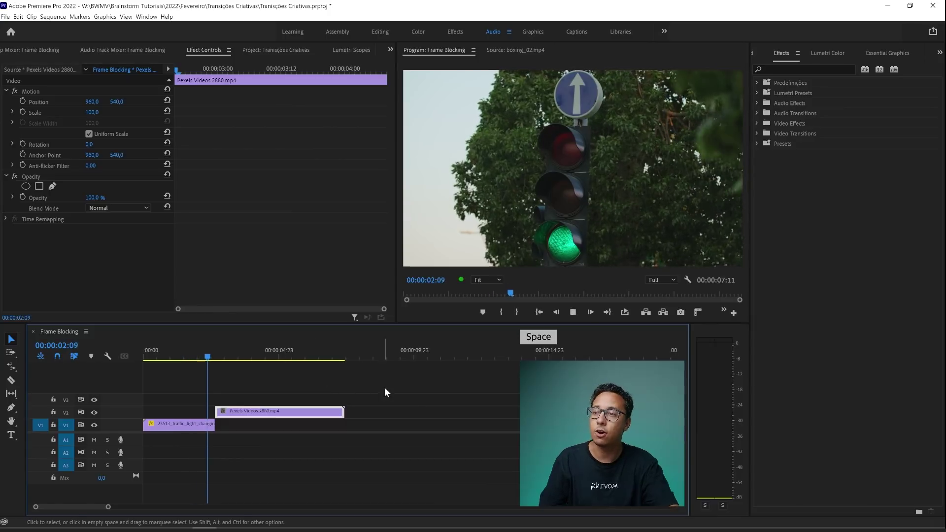
click(199, 345)
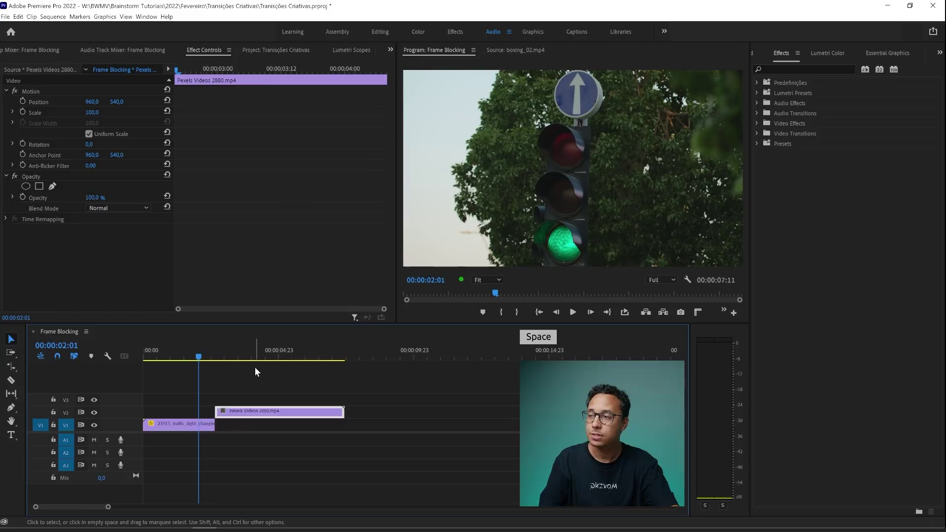
click(184, 345)
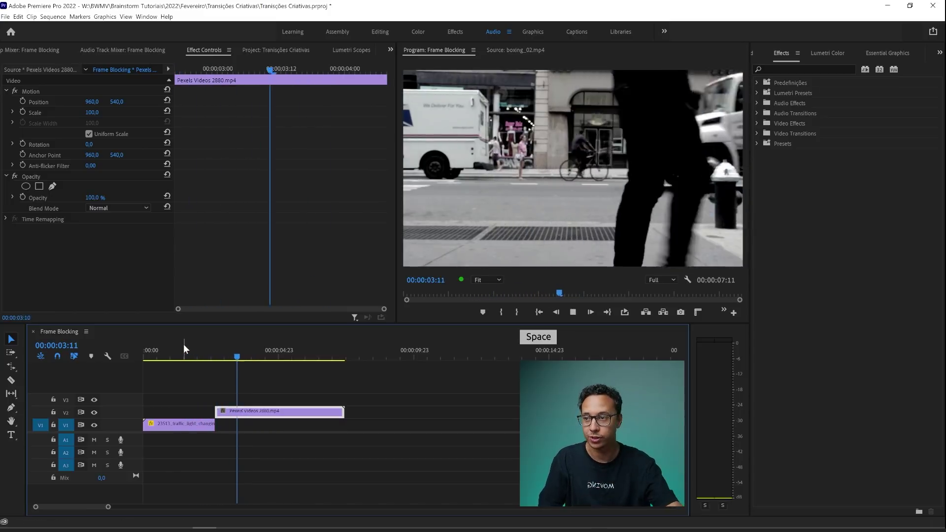
click(198, 351)
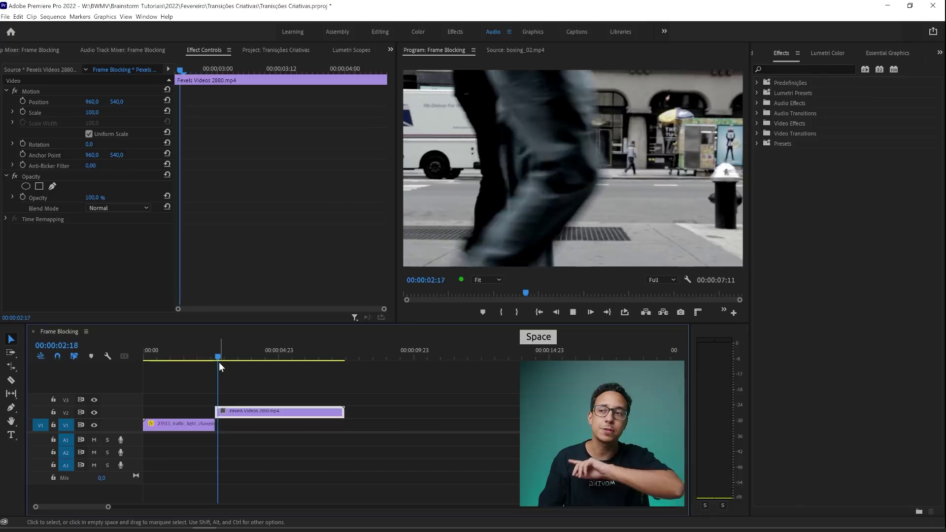
key(space)
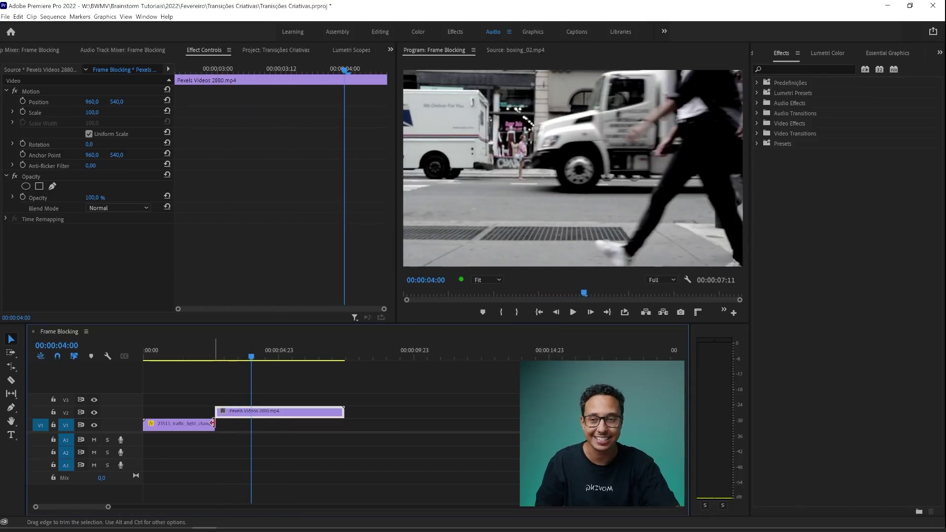
Extend the traffic-light clip's end beneath the V2 clip and compare the frames at 00:00:02:15 and 00:00:02:16
drag(212, 423, 237, 423)
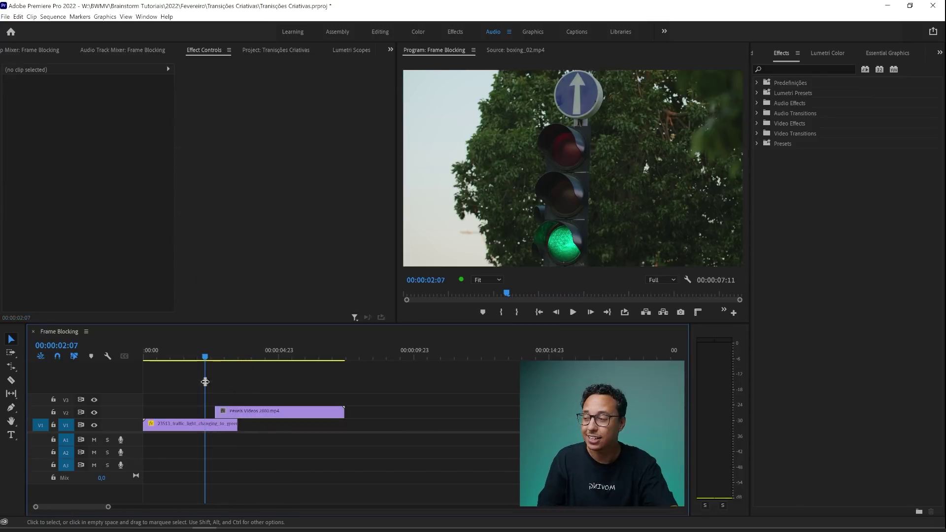
key(space)
key(space)
key(Left)
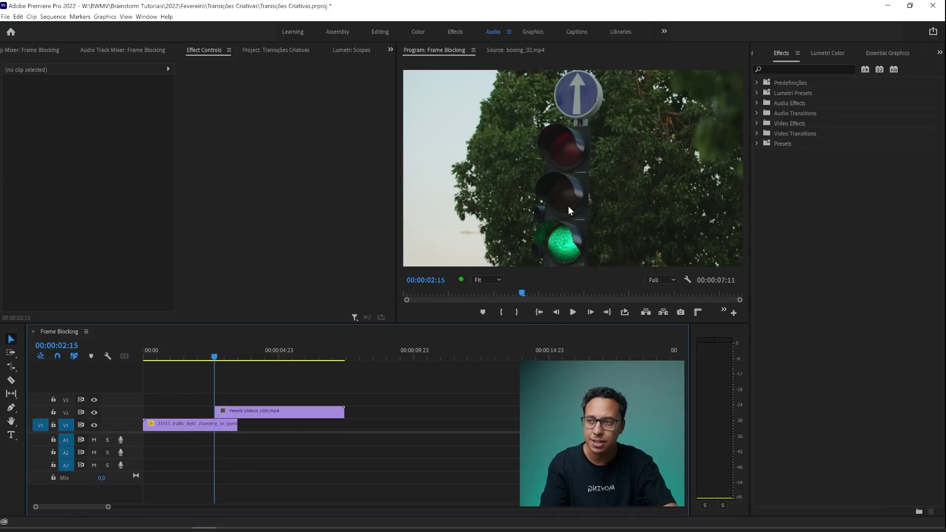
key(Right)
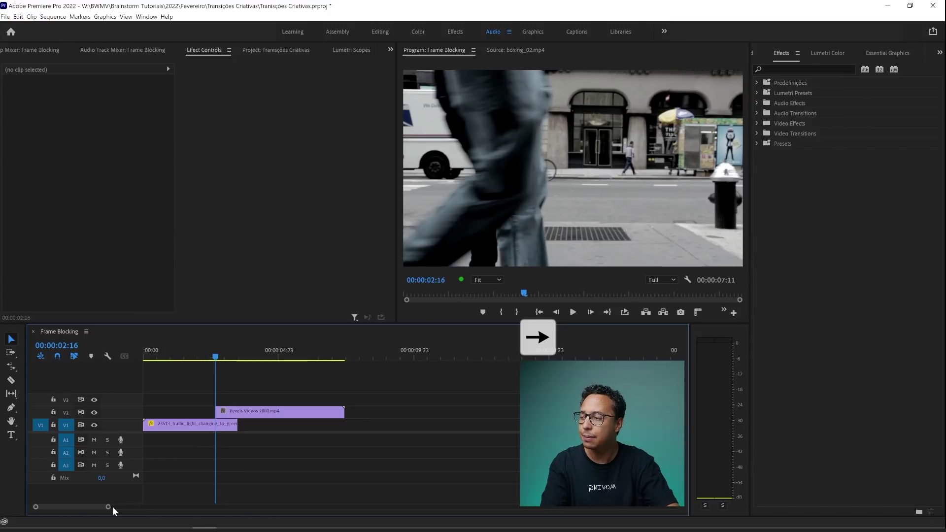
Trim three frames off the pedestrian clip's start, keep it beginning at 00:00:02:16 on V2, and play back the cut
drag(110, 507, 75, 507)
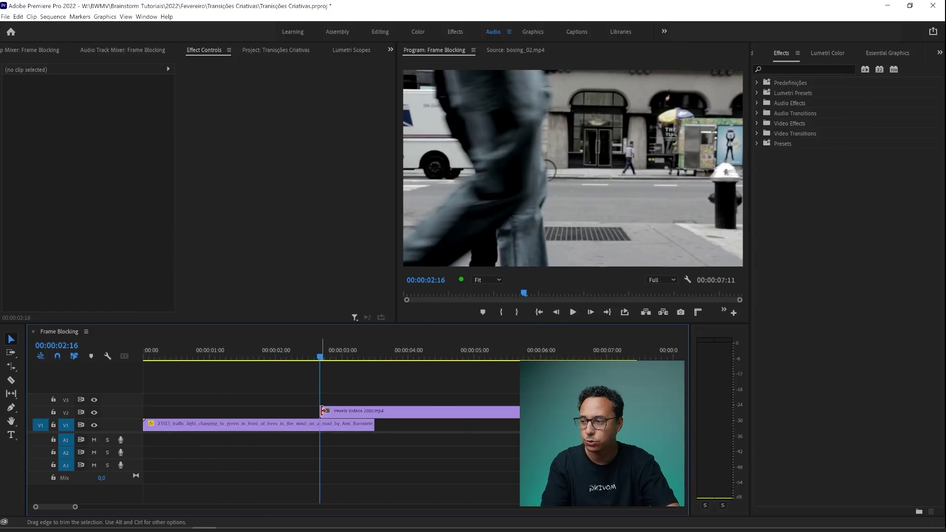
drag(323, 411, 331, 411)
click(296, 356)
click(357, 377)
key(space)
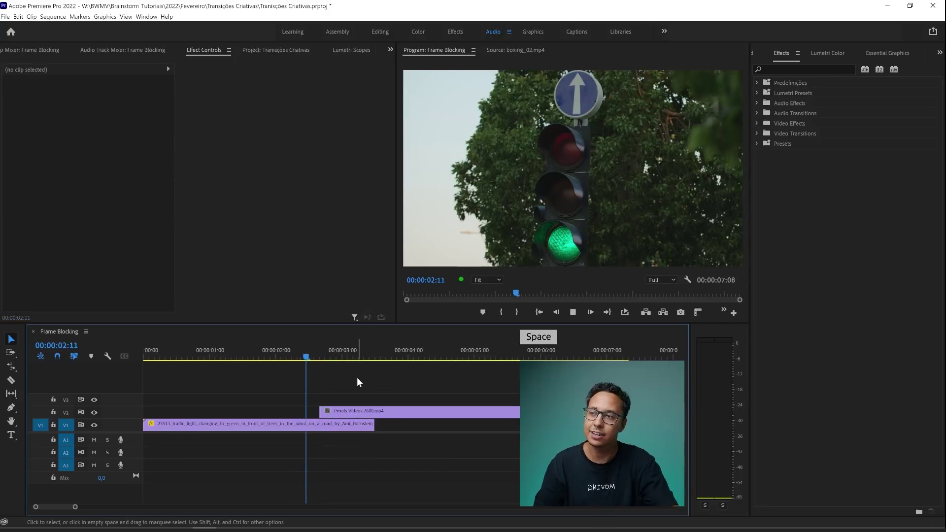
key(space)
key(space)
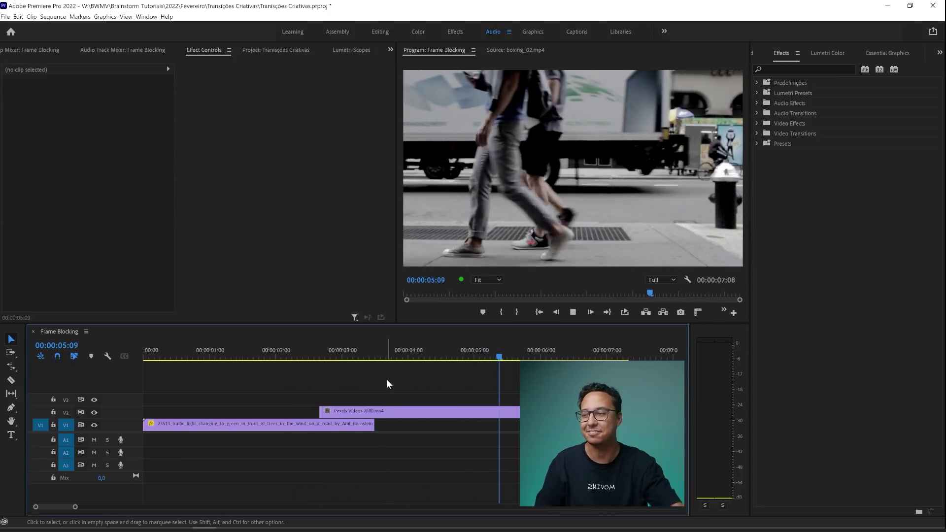
key(space)
Try the pedestrian clip on V1 directly against the traffic-light clip, play the cut, and undo the move
drag(339, 412, 336, 425)
key(space)
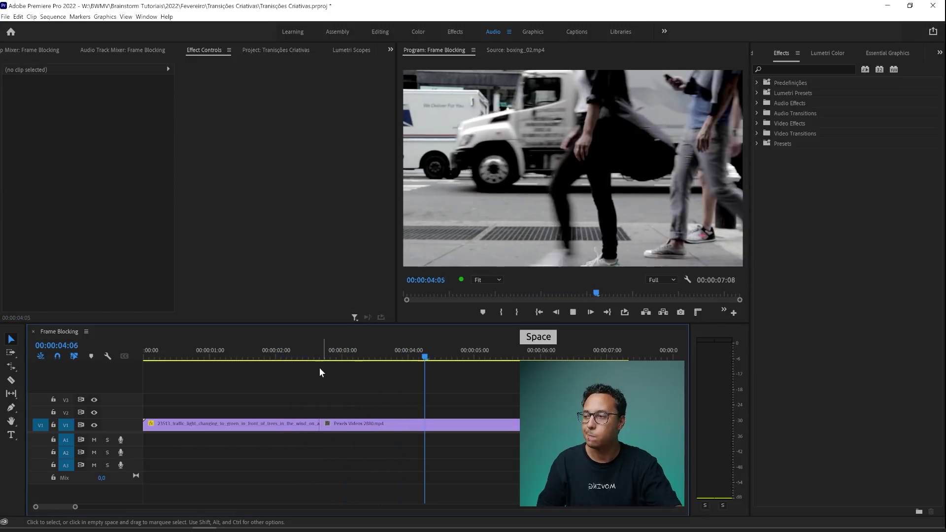
click(312, 349)
key(ctrl+z)
Extend the V2 pedestrian clip's start back to about 00:00:02:02 over the traffic-light clip and select the V2 clip
drag(304, 348, 290, 348)
drag(325, 412, 306, 412)
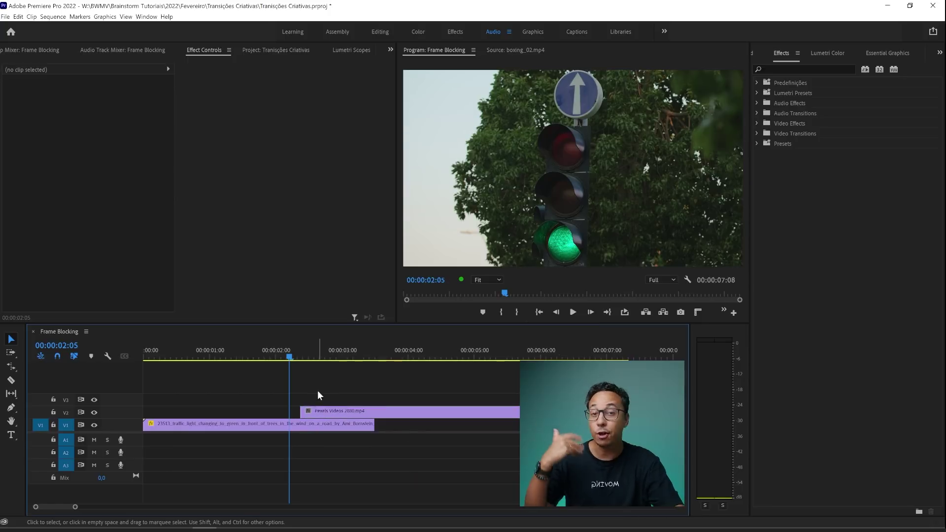
drag(310, 361, 302, 356)
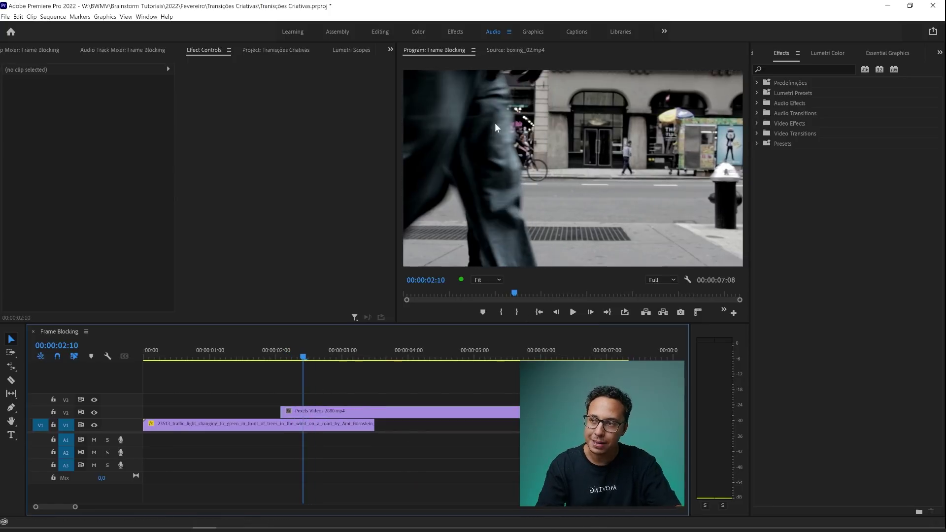
drag(303, 355, 281, 356)
click(314, 412)
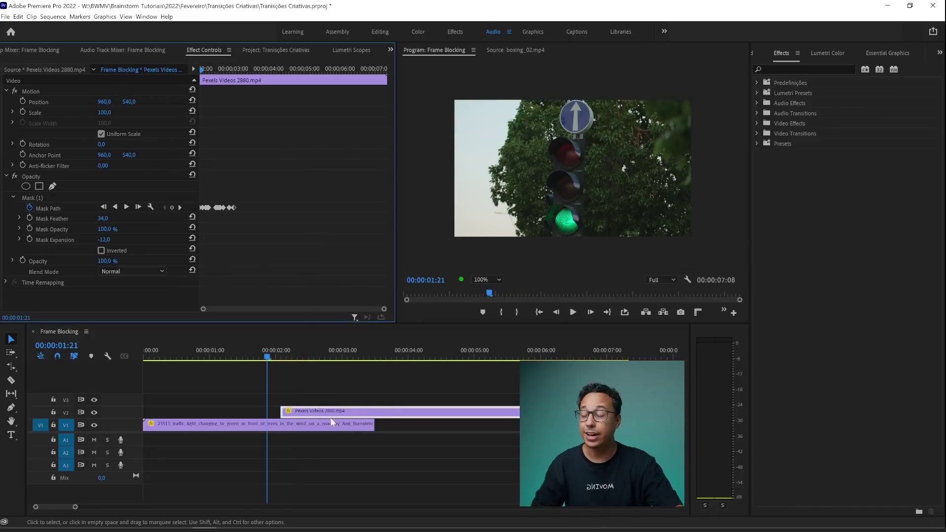
Play back the traffic-light to pedestrian overlap and replay it from about 00:00:02:00
click(353, 386)
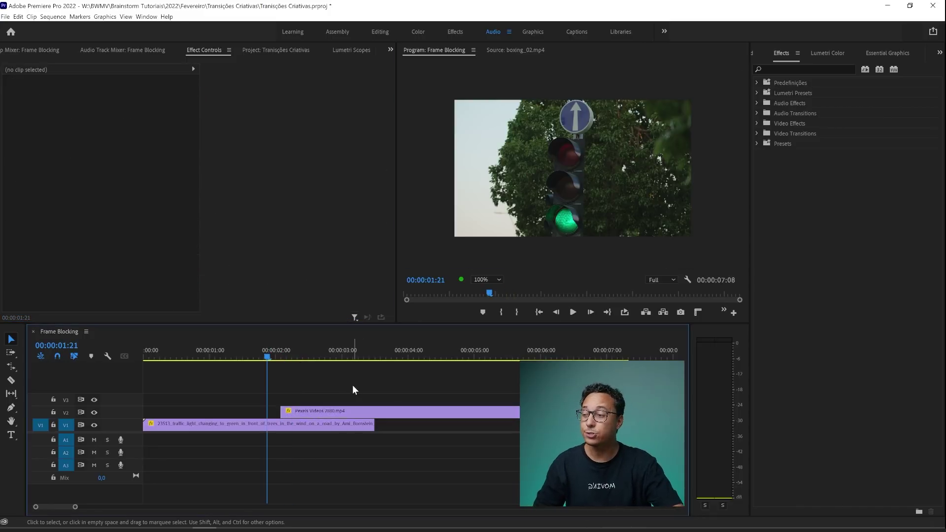
key(space)
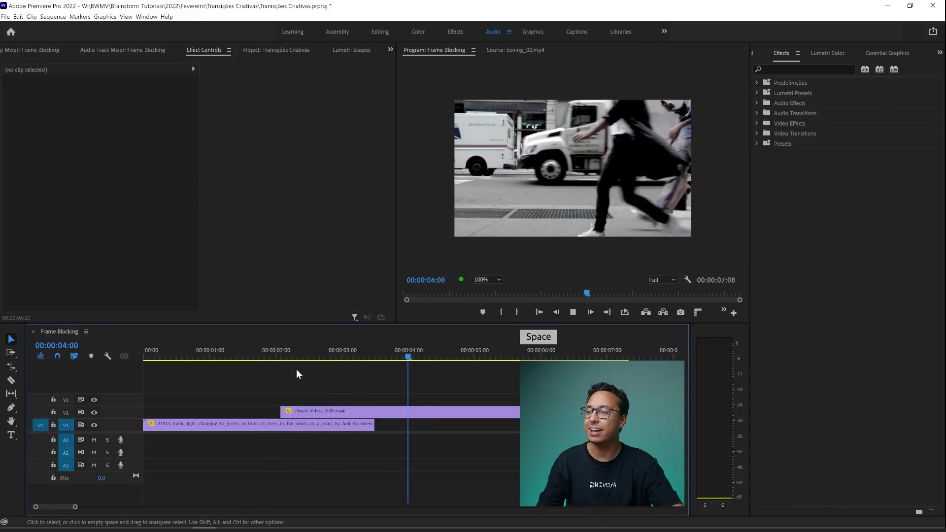
click(275, 360)
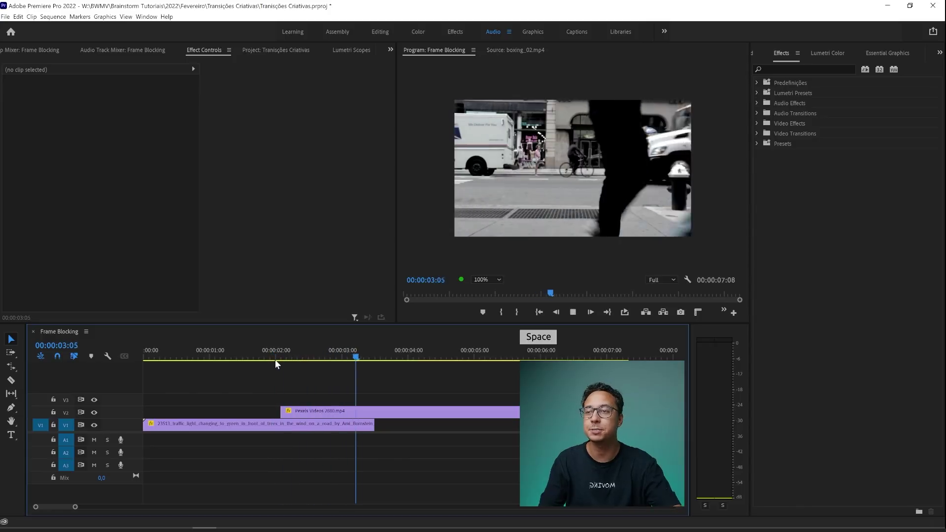
key(space)
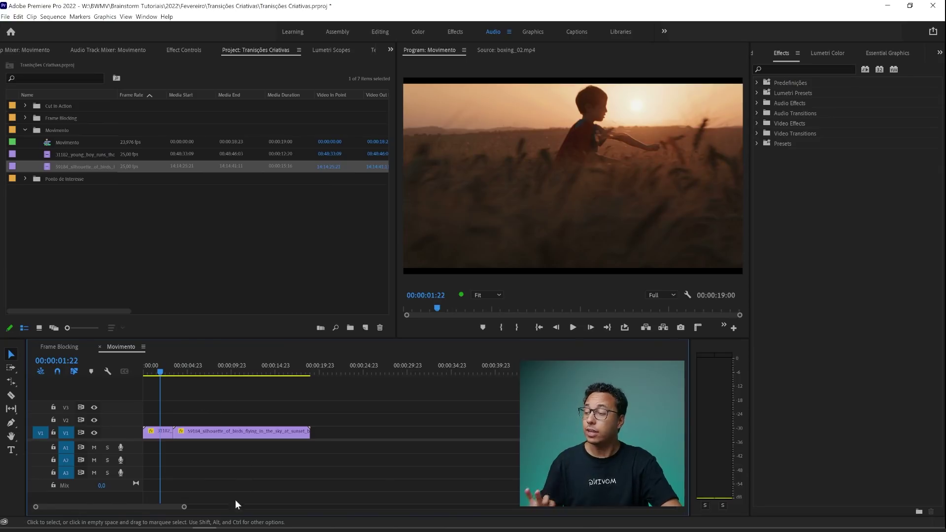
Play through the boy clip and the birds clip in the Movimento sequence to compare their direction of movement
drag(183, 507, 104, 506)
click(180, 365)
key(space)
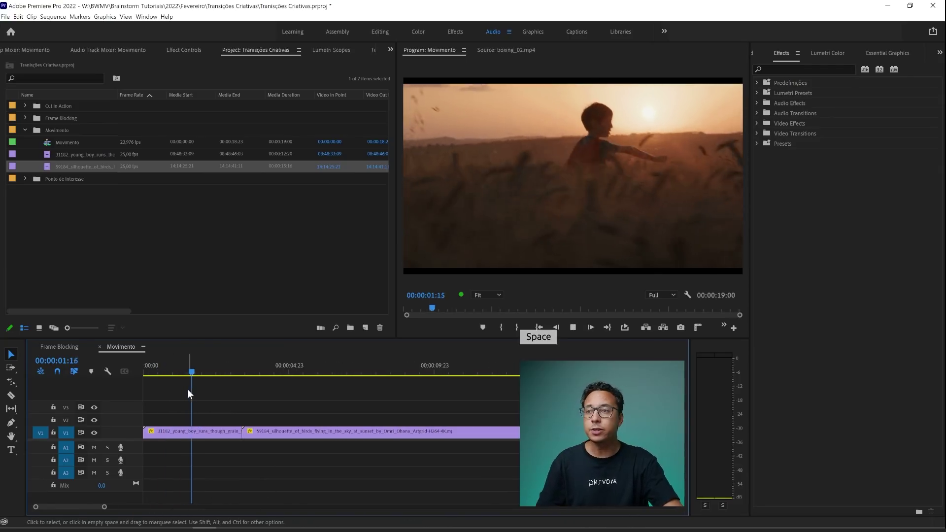
click(157, 367)
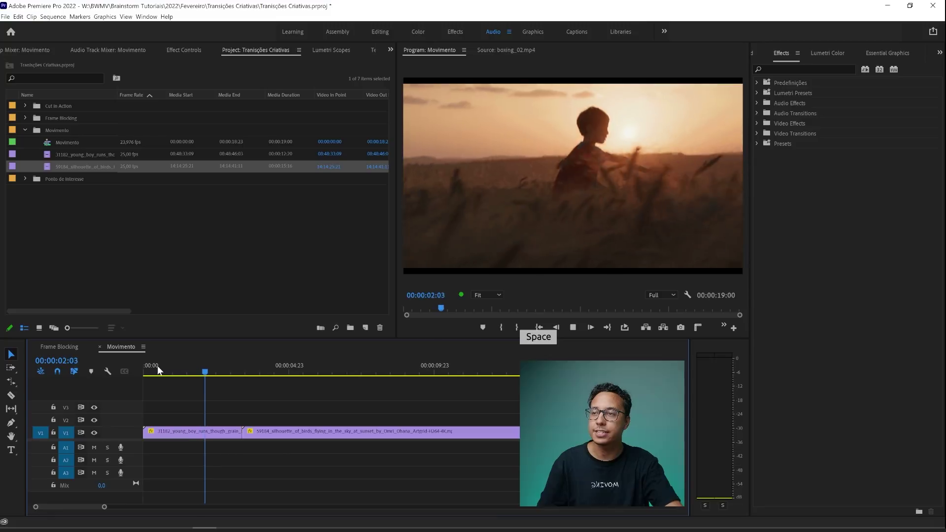
key(space)
click(279, 369)
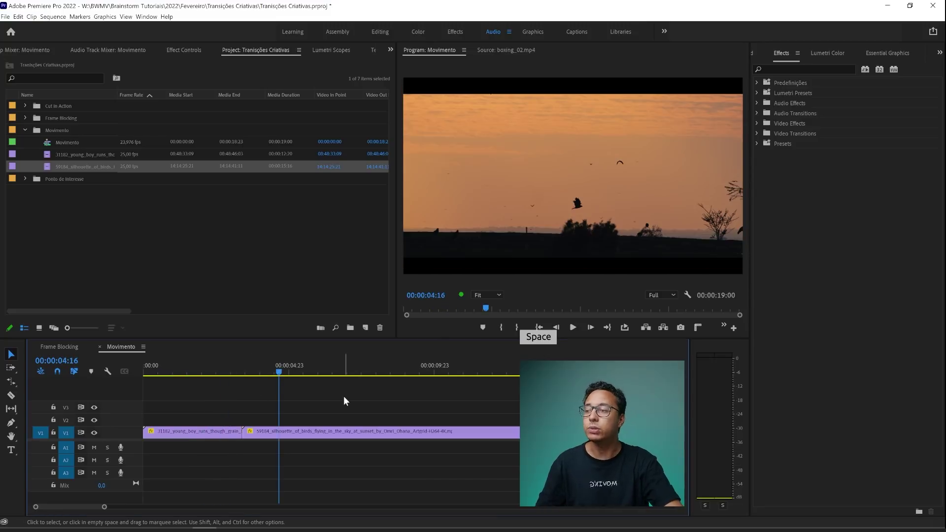
key(space)
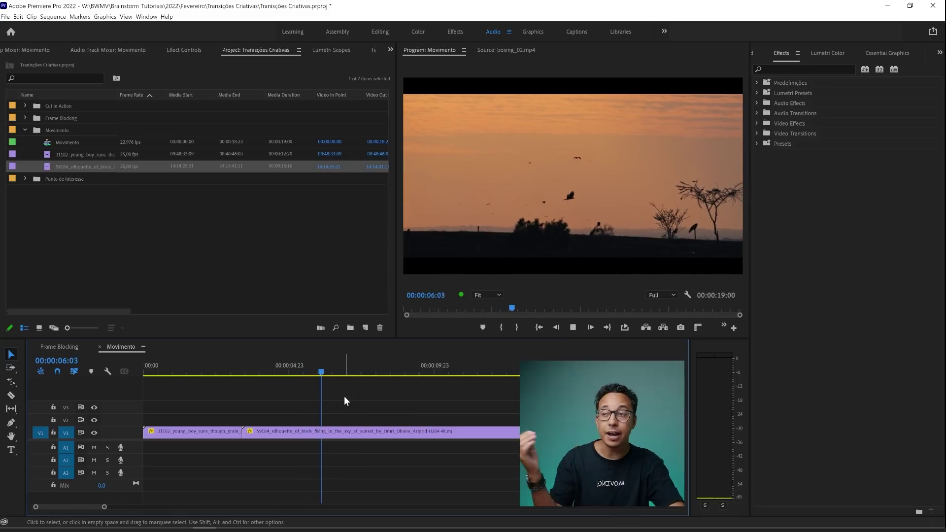
key(space)
click(275, 371)
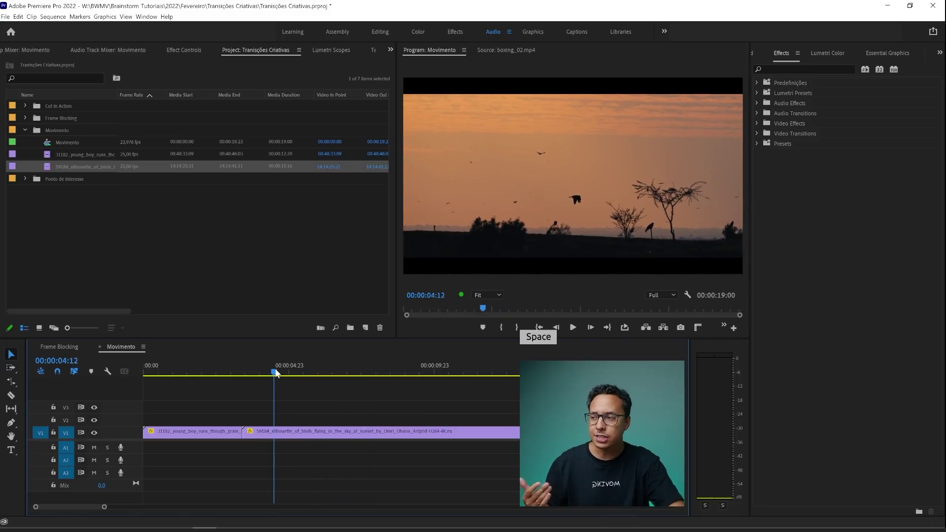
Play the cut from the running boy to the flying birds, starting at about 00:00:01:12
click(208, 371)
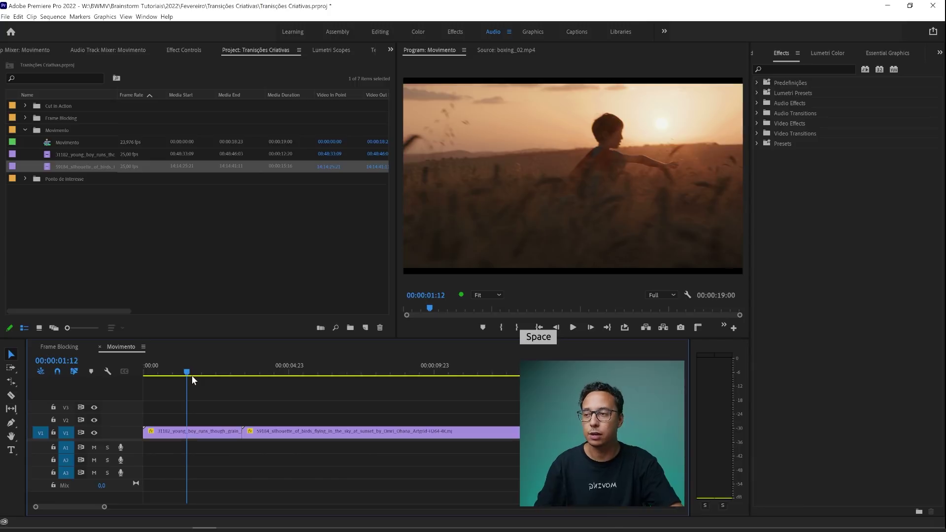
key(space)
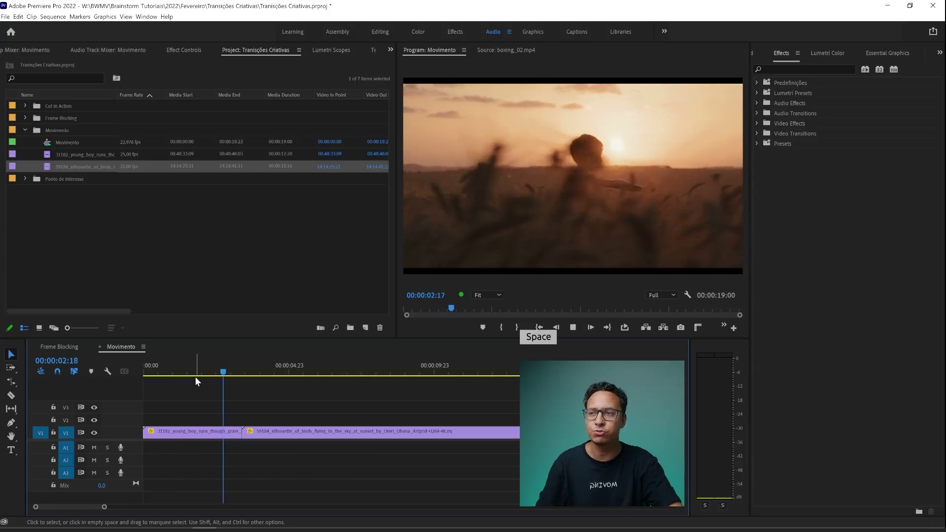
key(space)
key(space)
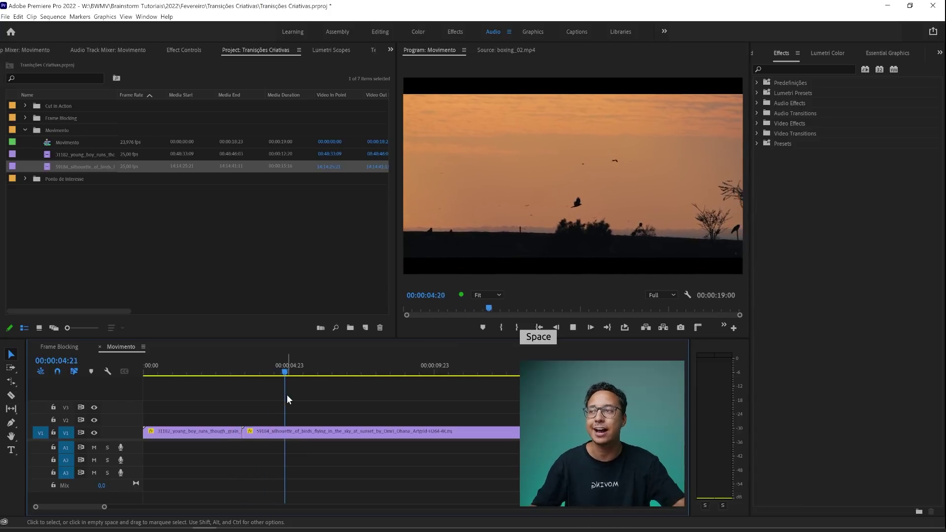
key(space)
Scale the birds clip to 58.9 and the boy clip to 52.9 so that both fill the frame
click(322, 435)
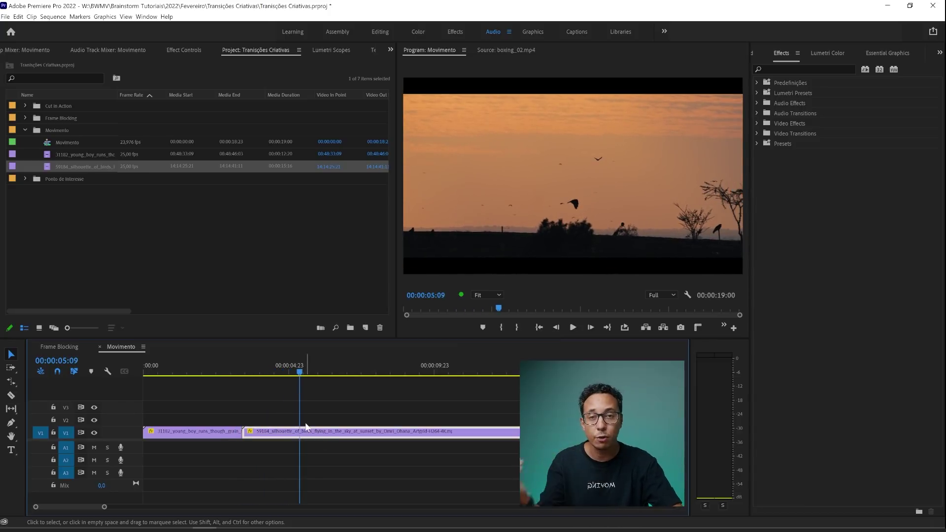
click(185, 49)
drag(103, 113, 108, 113)
click(226, 363)
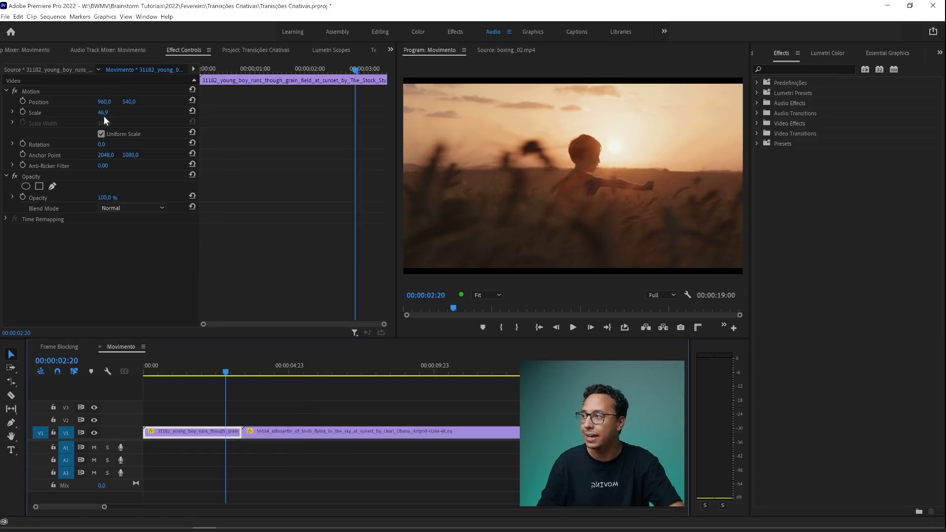
click(253, 369)
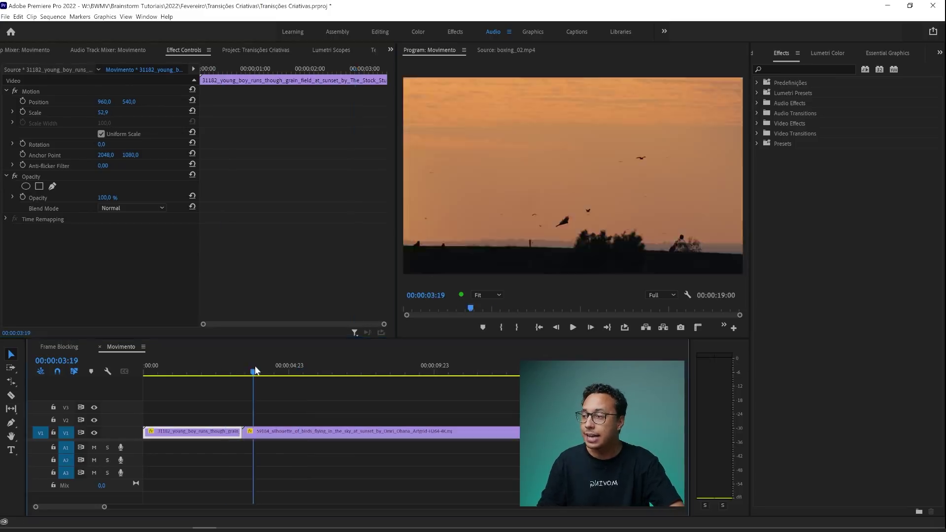
Keyframe the birds clip's Position at 960, 540 at both its first frame, 00:00:03:10, and at 00:00:04:10
click(266, 431)
drag(206, 73, 187, 69)
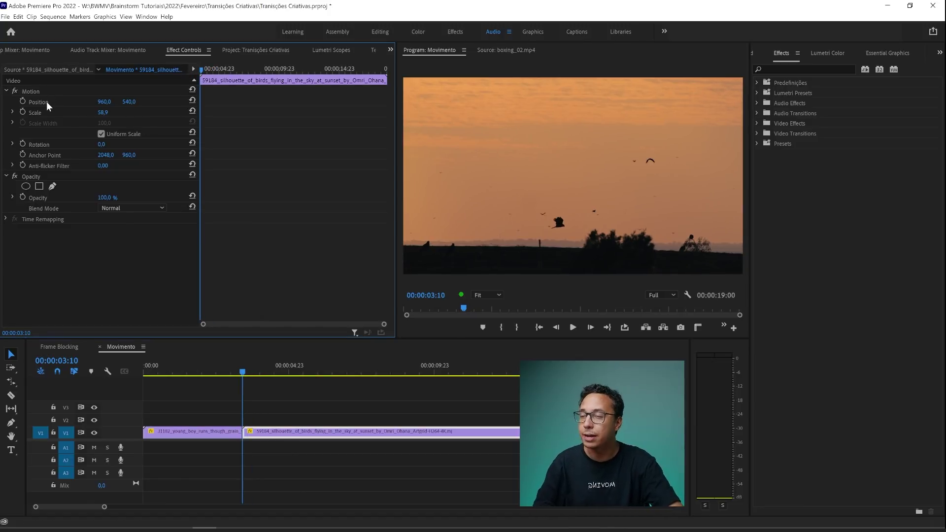
click(23, 100)
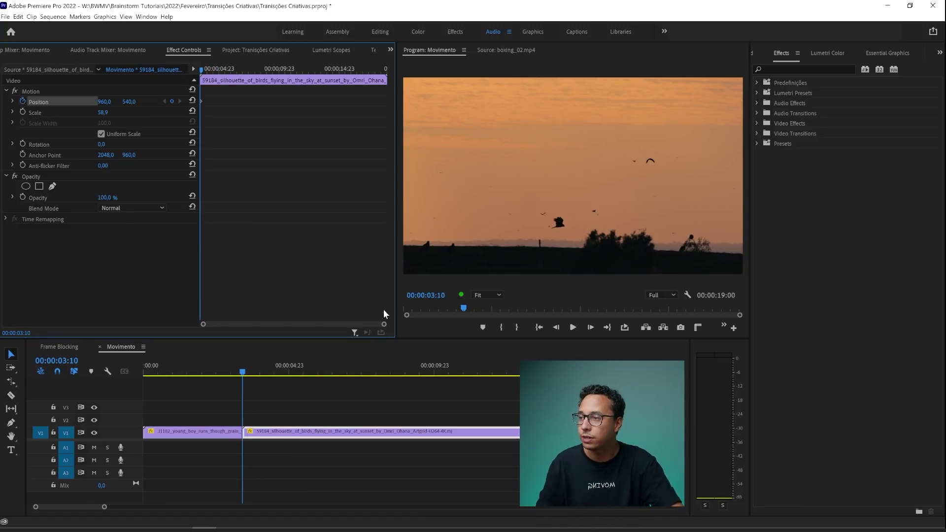
drag(384, 326, 277, 325)
drag(201, 70, 240, 71)
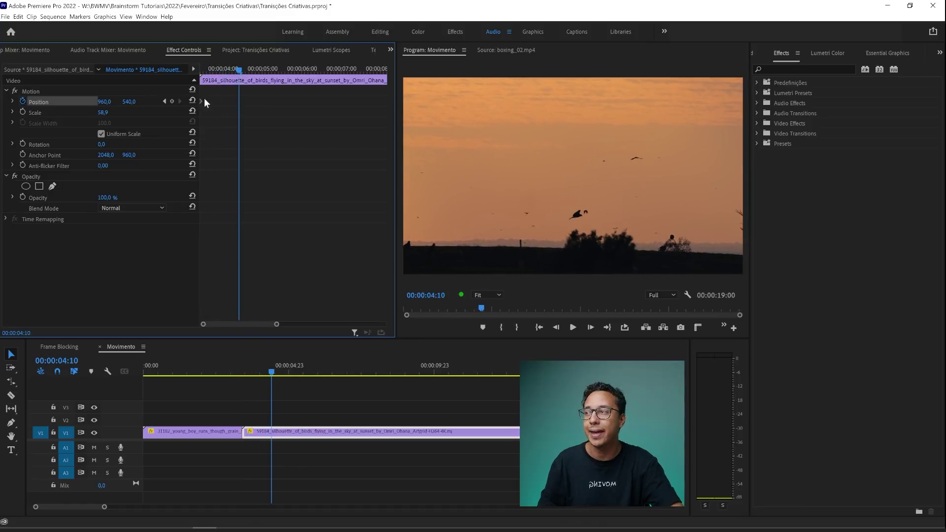
click(172, 101)
Set the birds clip's horizontal Position to 1420 at its first keyframe and its Scale to 69.9
click(165, 101)
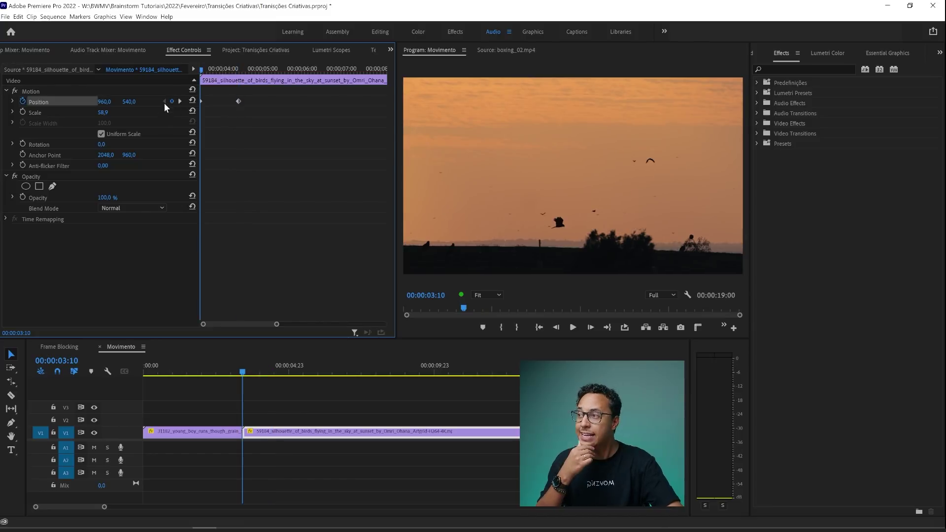
drag(100, 105, 217, 105)
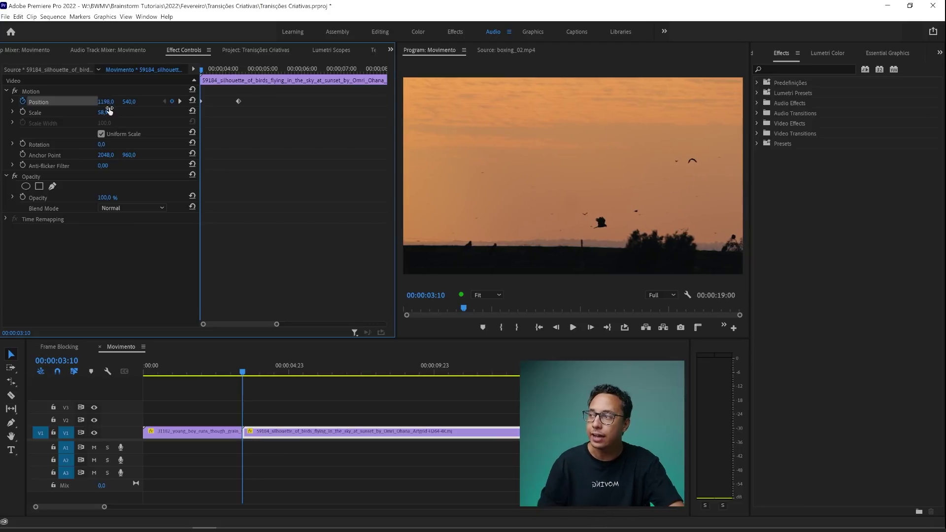
drag(102, 113, 119, 102)
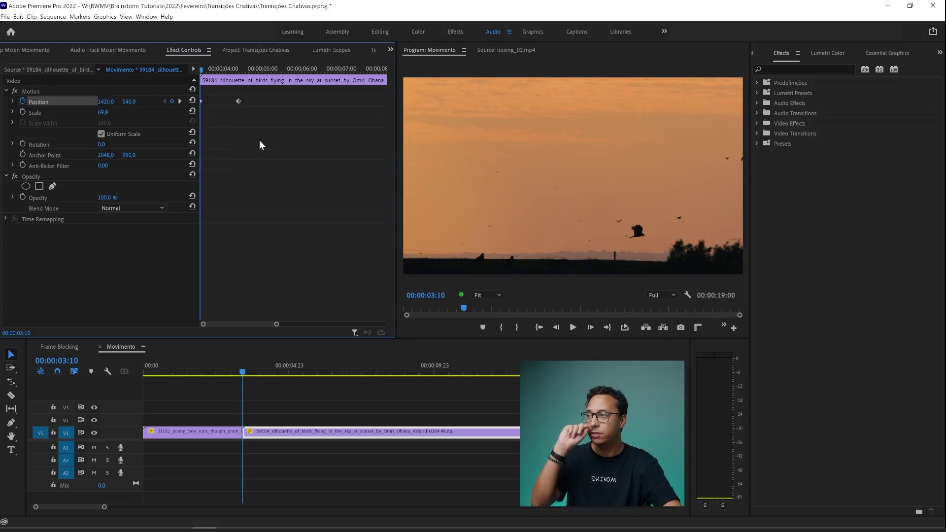
Ease the birds clip's Position keyframes and shape the velocity curve to start fast and slow down smoothly
click(12, 102)
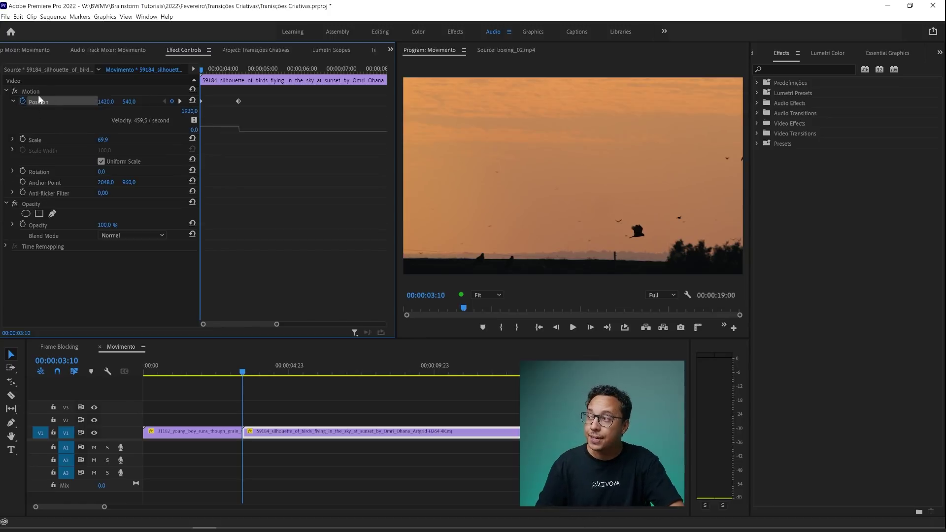
click(239, 101)
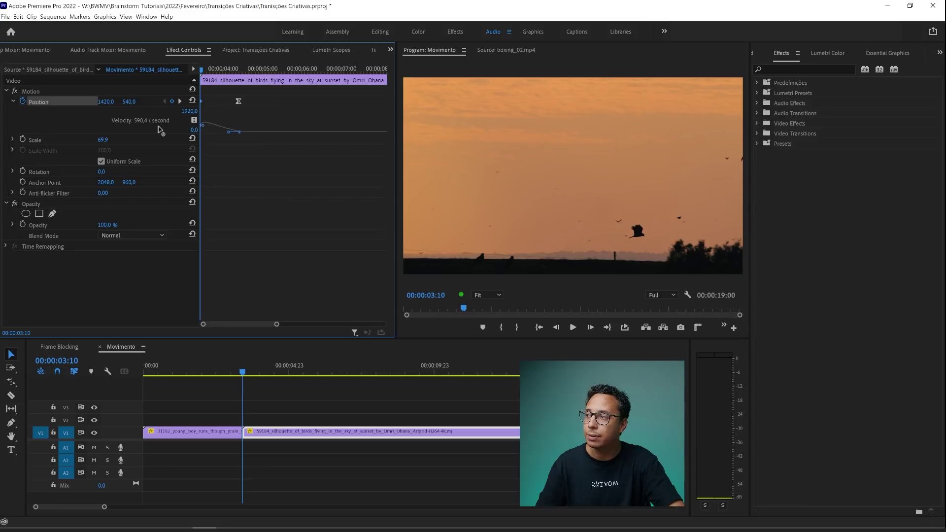
drag(230, 135, 229, 124)
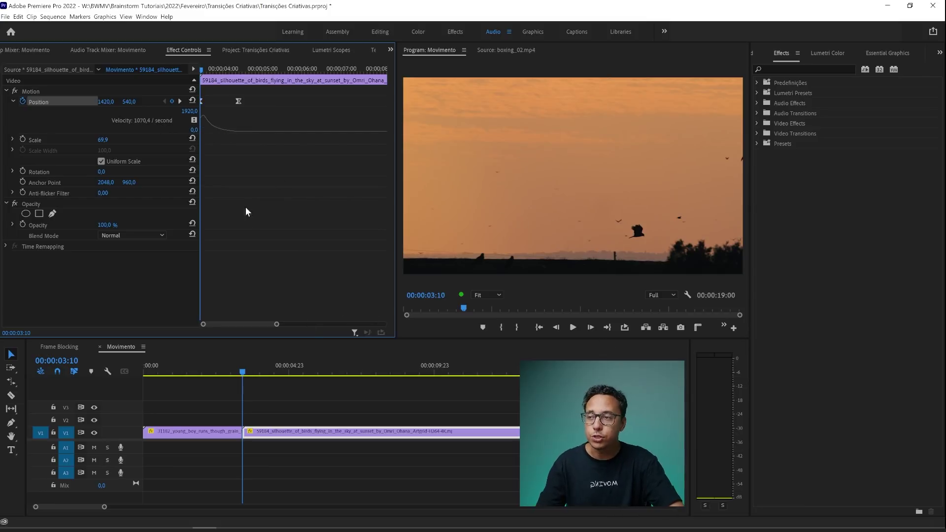
Play back the birds clip to check its eased Position movement
key(space)
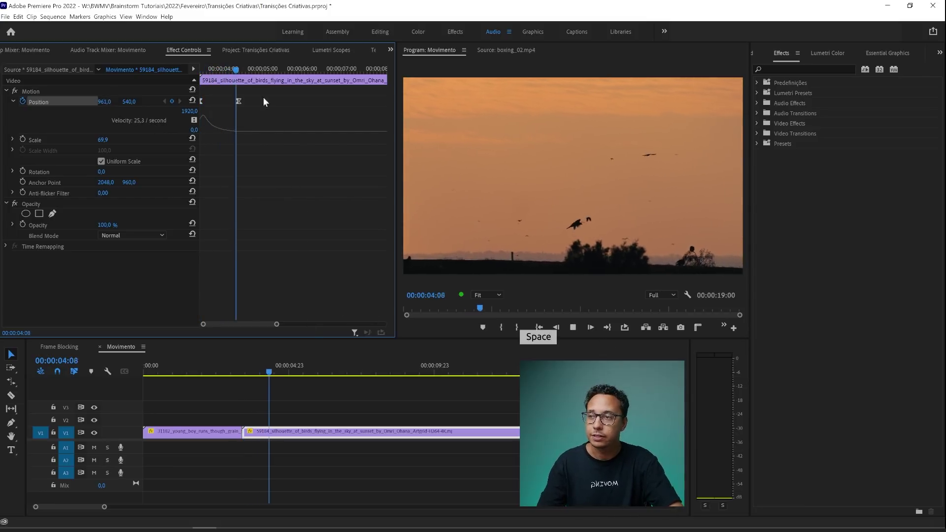
key(space)
key(space)
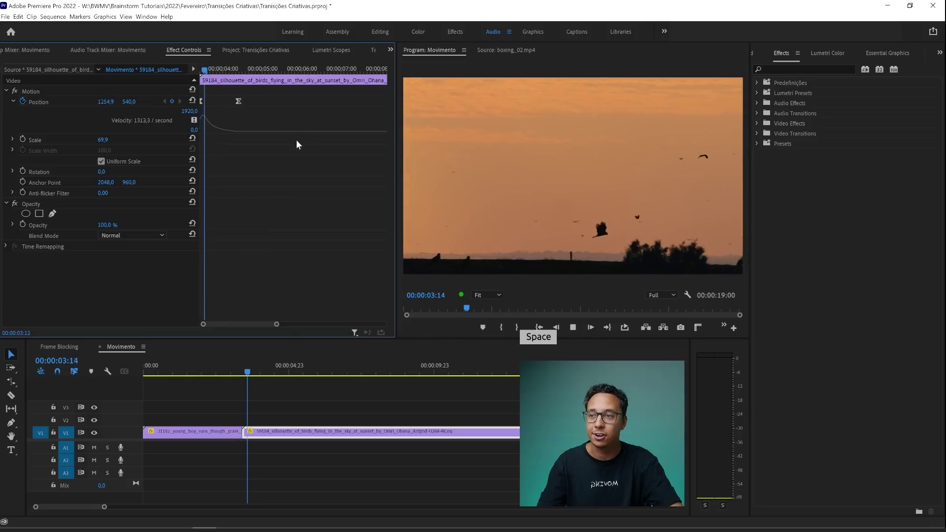
key(space)
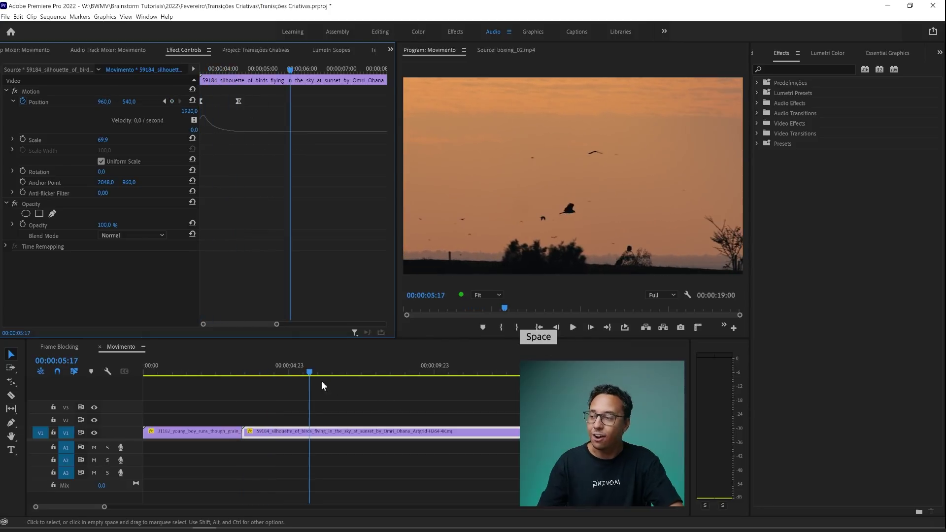
Play the Movimento sequence from its beginning and replay the cut from about 00:00:02:10
click(256, 398)
key(Home)
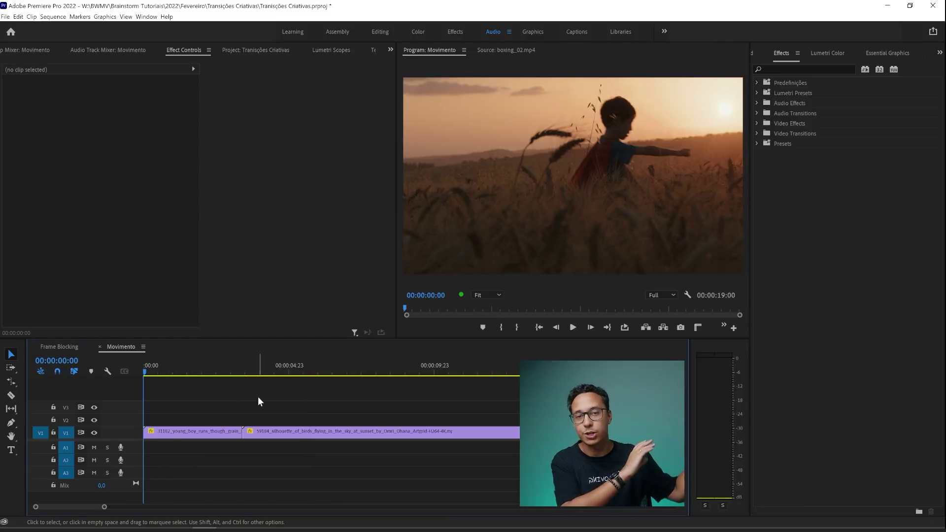
key(space)
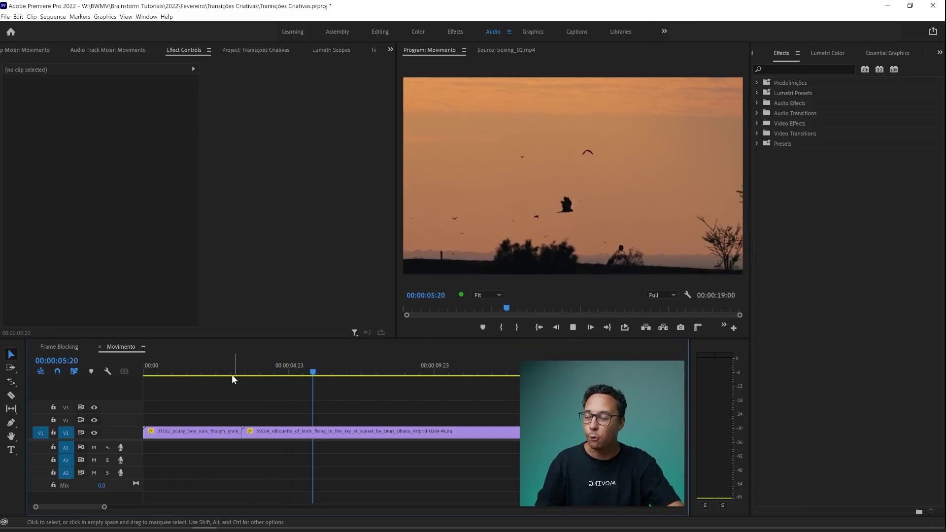
click(213, 369)
key(space)
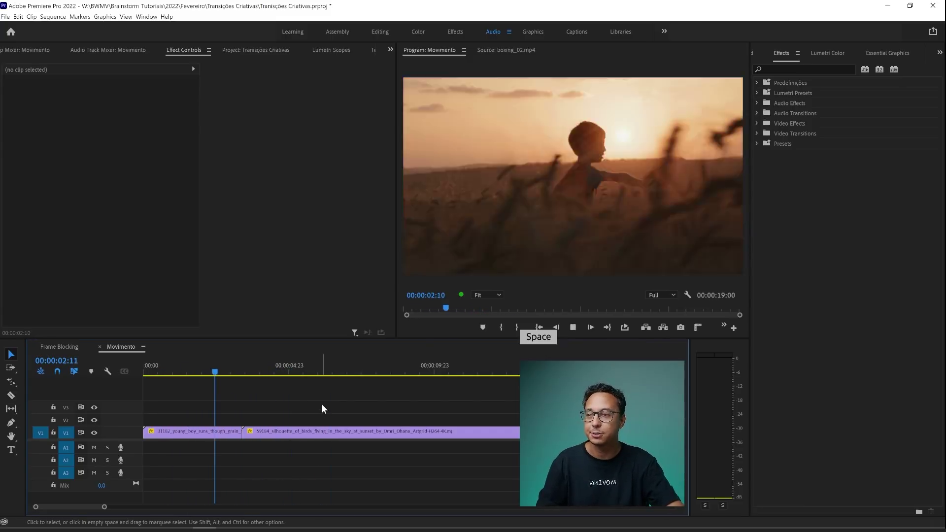
Reduce the birds clip's horizontal Position at its first keyframe, 00:00:03:10, and play back the cut
click(306, 433)
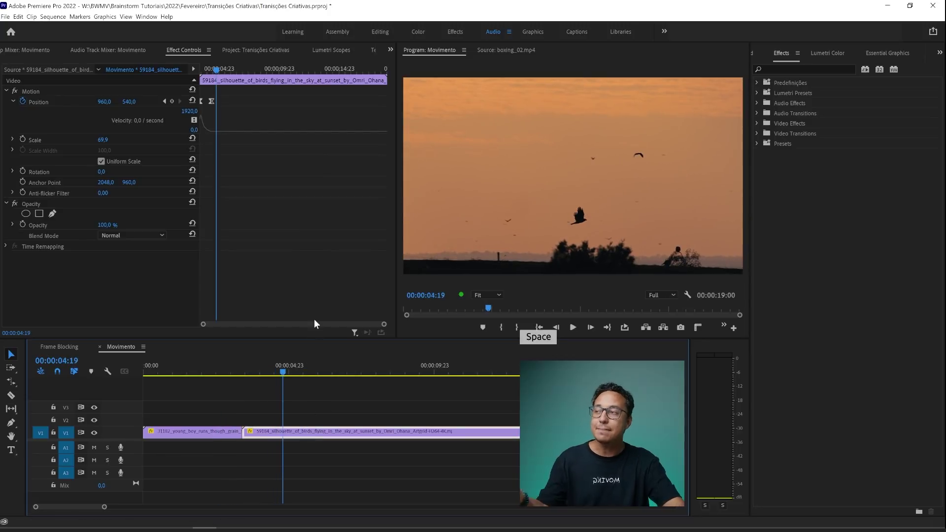
drag(207, 66, 201, 69)
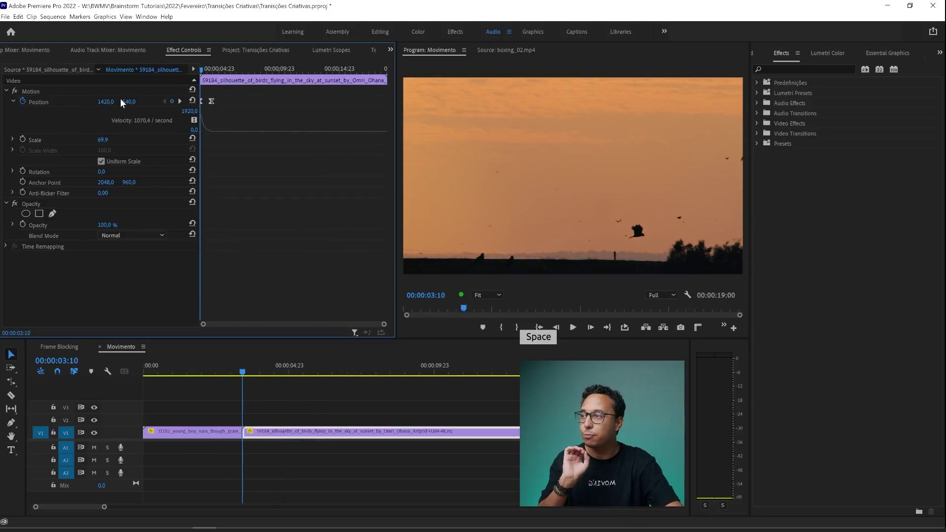
drag(109, 102, 58, 102)
click(216, 375)
click(311, 406)
key(space)
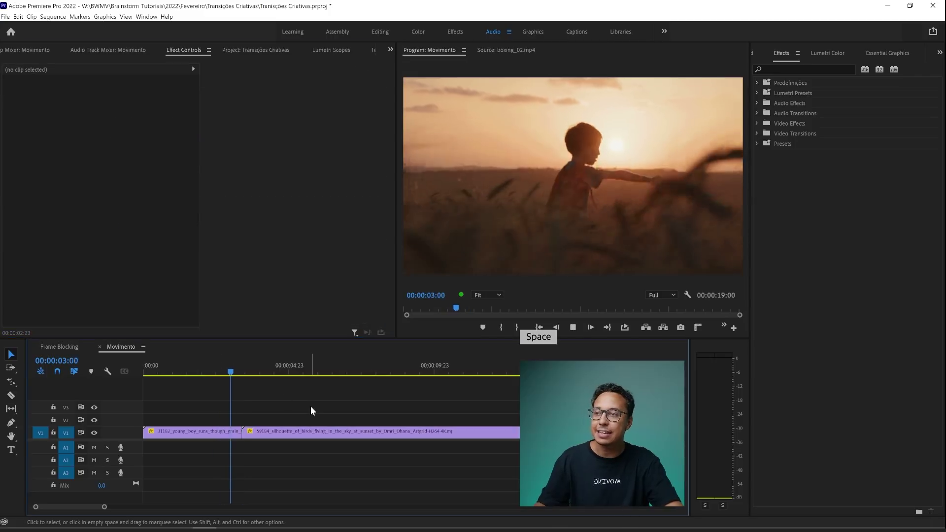
Set the birds clip's horizontal Position to 1229 at its first keyframe, 00:00:03:10, and play back the cut
click(223, 369)
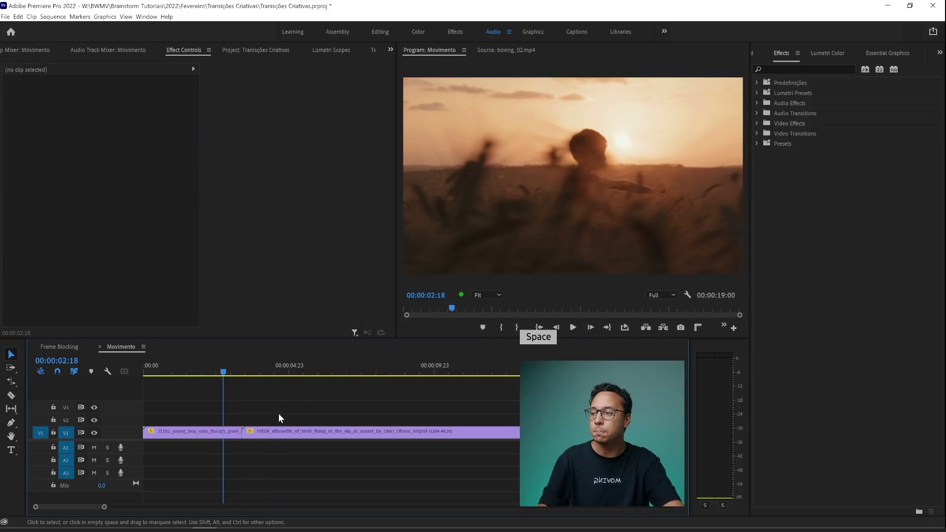
click(271, 432)
key(space)
drag(206, 69, 198, 70)
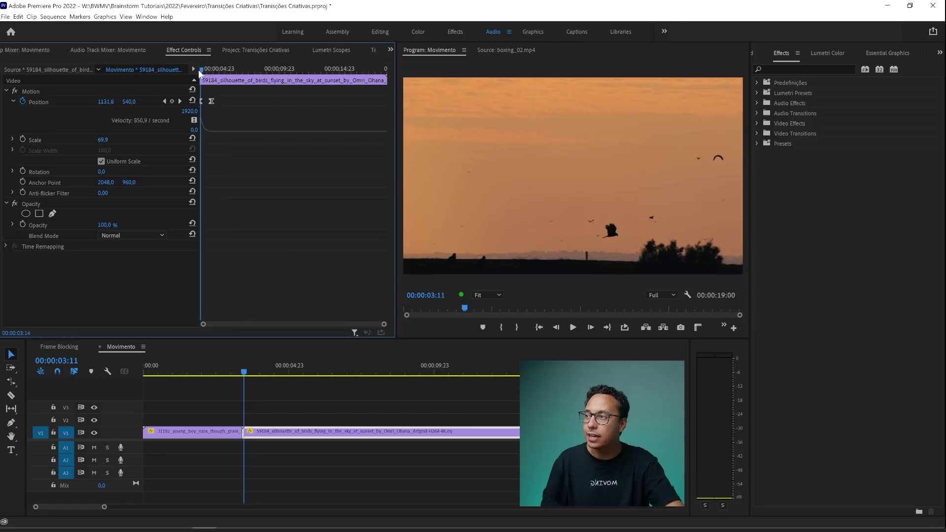
drag(106, 101, 68, 102)
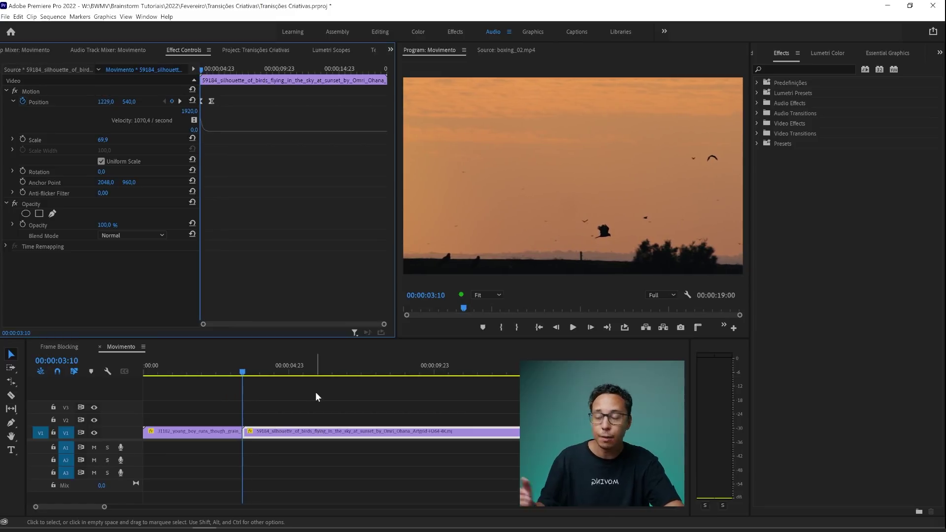
click(278, 393)
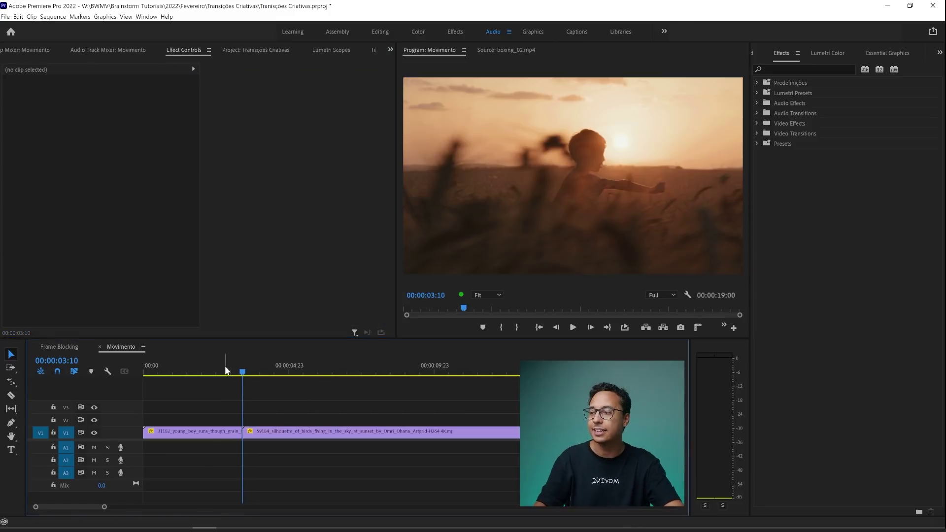
key(space)
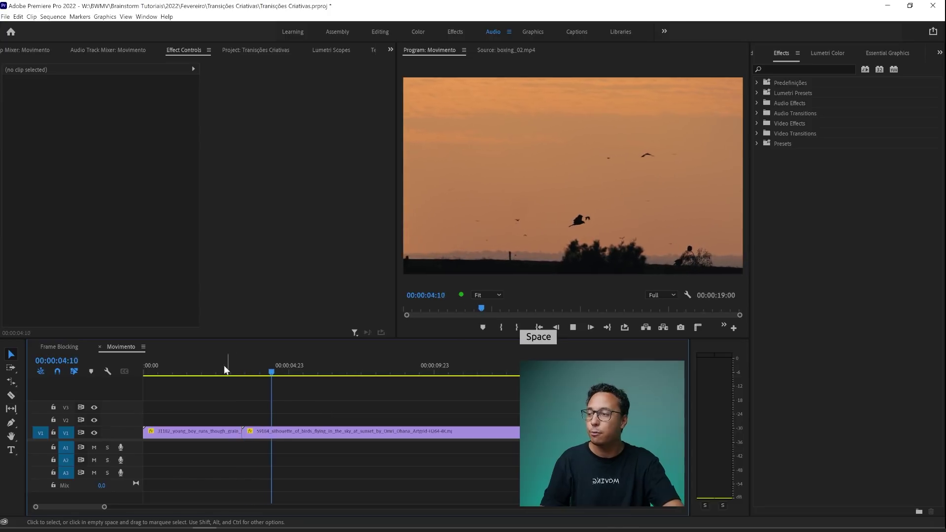
click(221, 365)
Move the birds clip's second Position keyframe further along the clip to lengthen the movement, and play back the cut
click(295, 432)
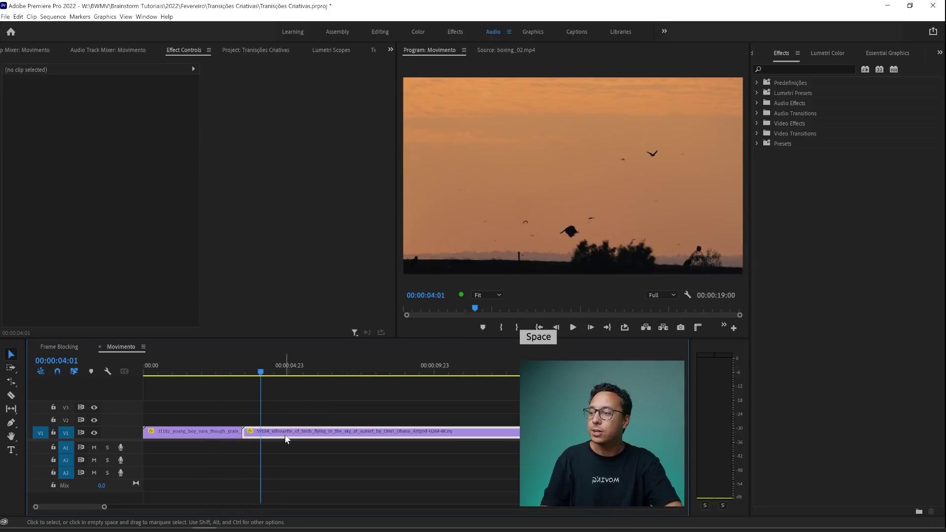
click(210, 102)
drag(215, 101, 235, 100)
click(226, 373)
click(350, 409)
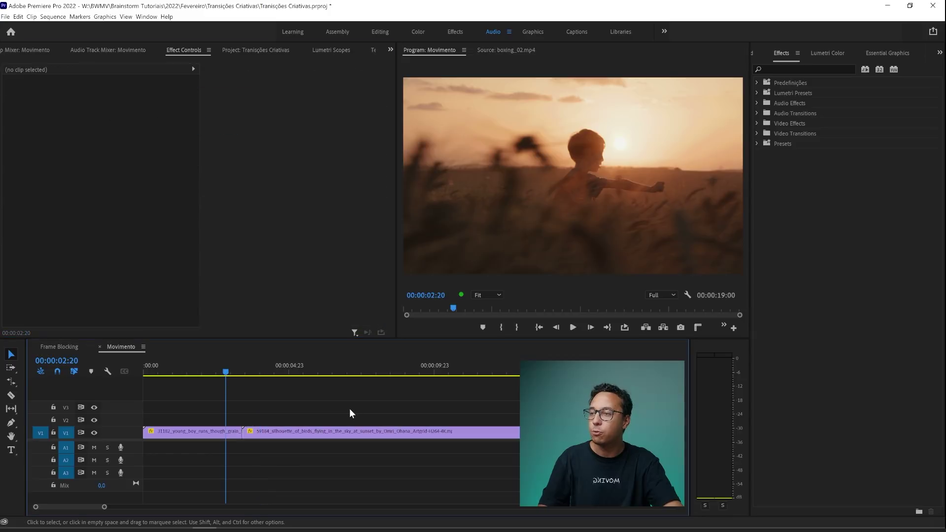
key(space)
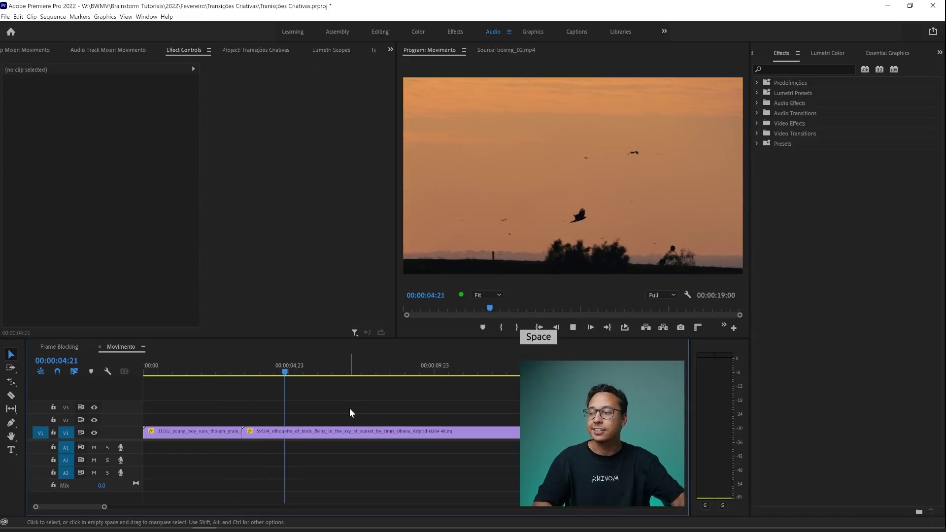
Replay the boy-to-birds transition from shortly before the cut and save the project
click(216, 372)
key(space)
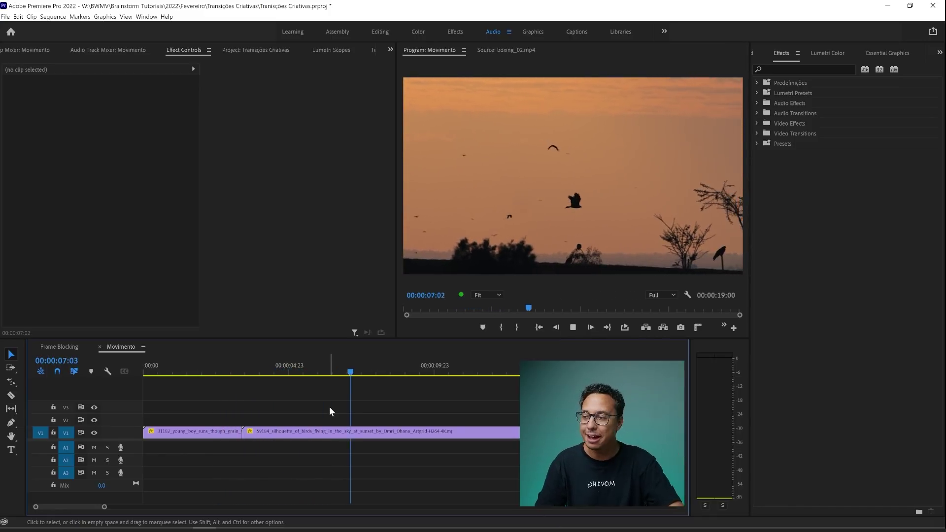
key(space)
key(ctrl+s)
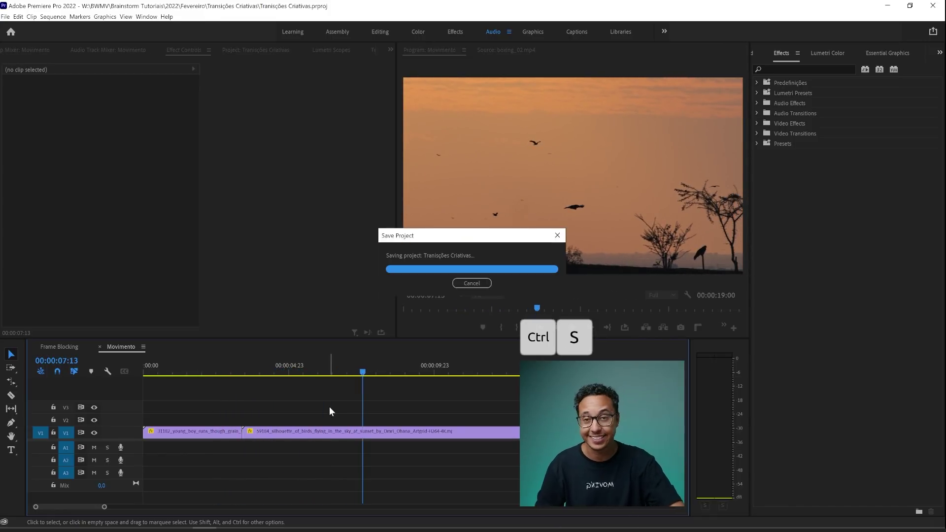